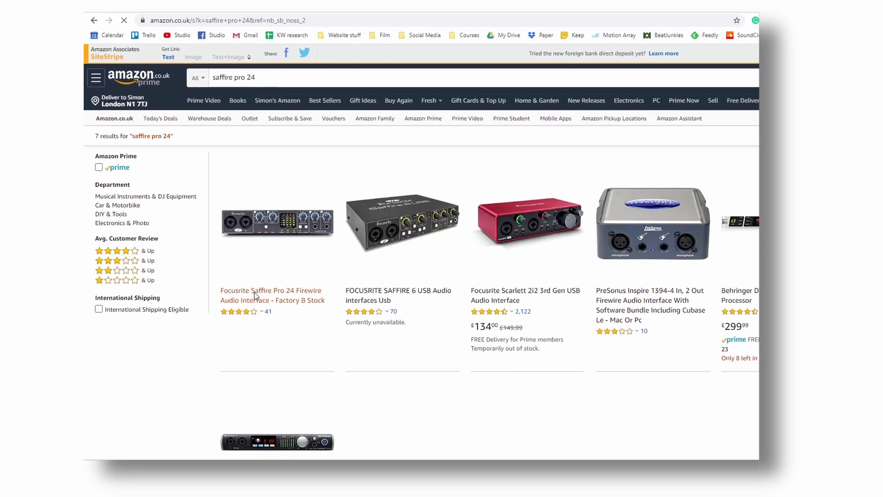
Open the Focusrite Saffire Pro 24 and Behringer UFO202 listings, then view the iRig HD 2 page images.
click(253, 294)
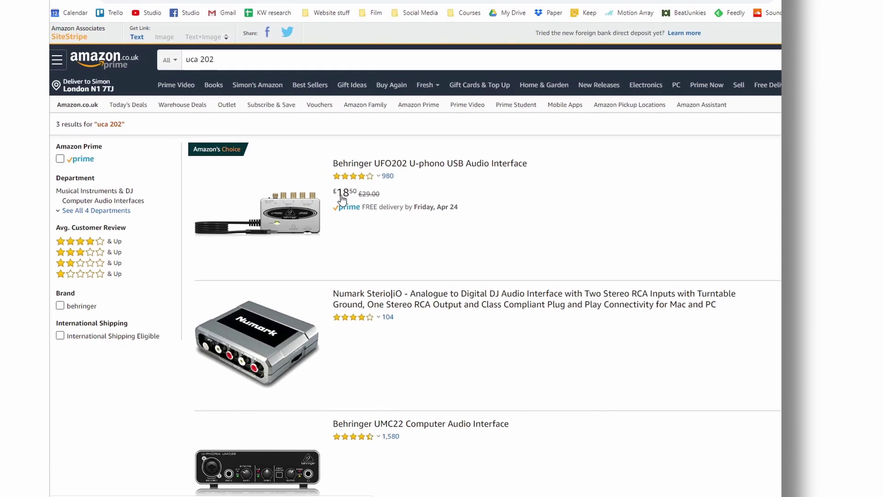
click(342, 195)
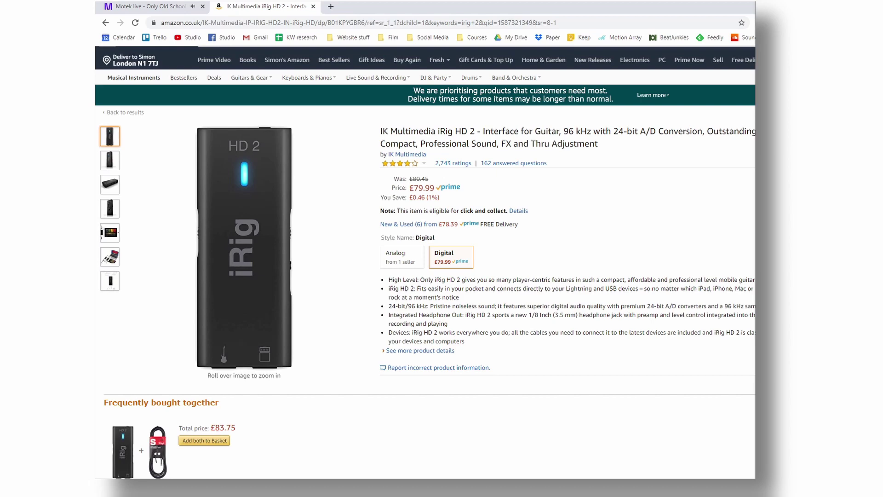
mouse_move(106, 163)
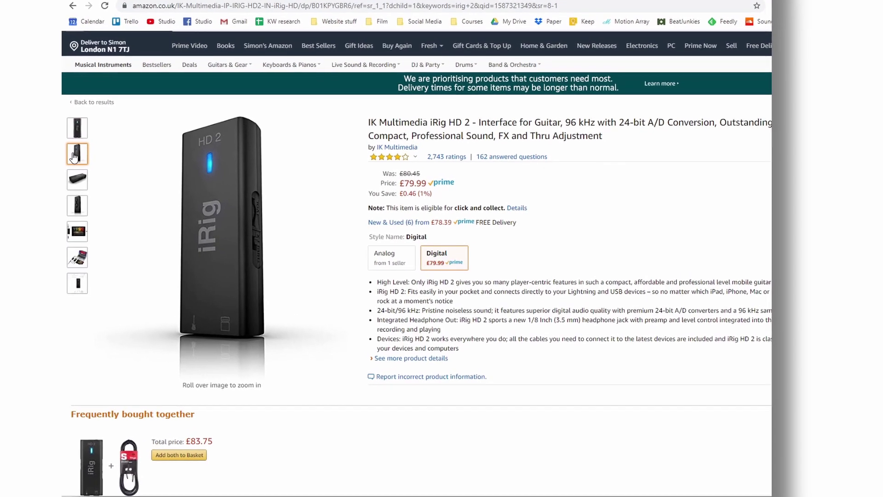
mouse_move(224, 202)
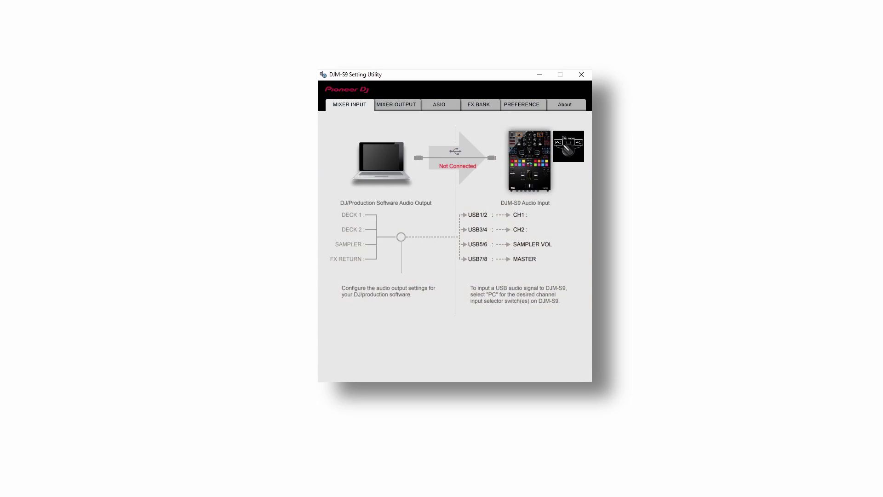
On the MIXER OUTPUT tab, keep USB5/6 routed to MIX(REC OUT).
click(402, 103)
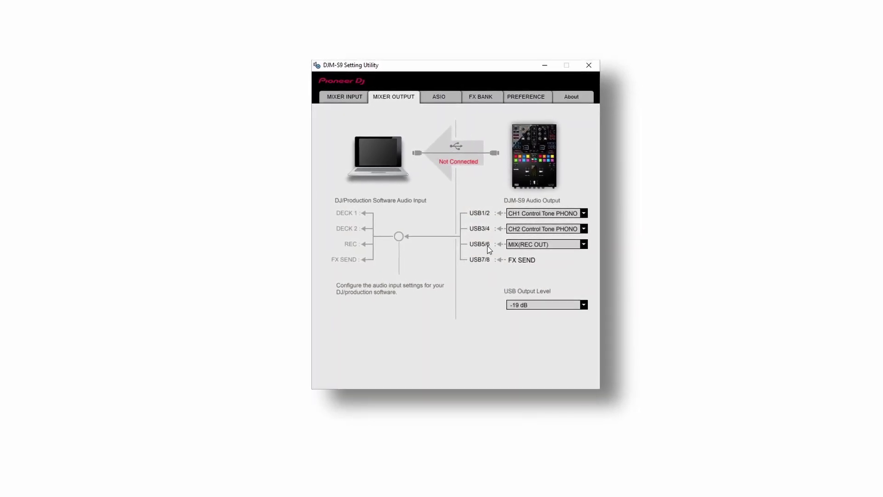
click(585, 244)
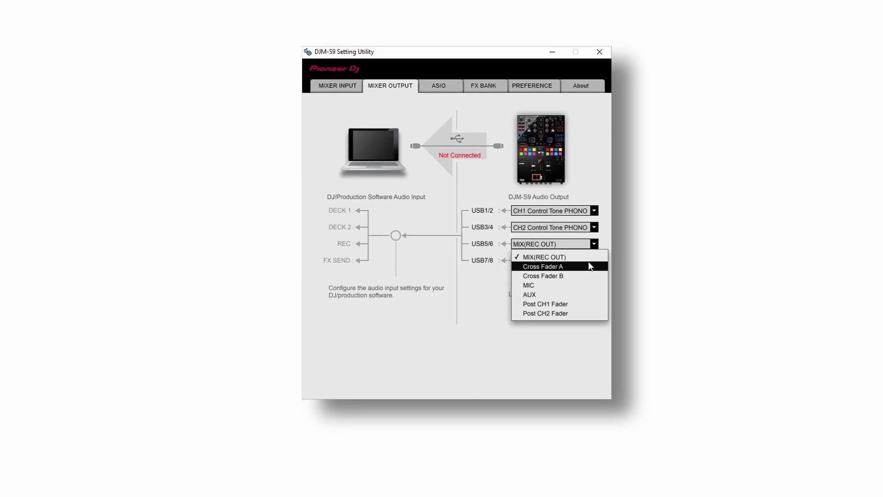
click(581, 258)
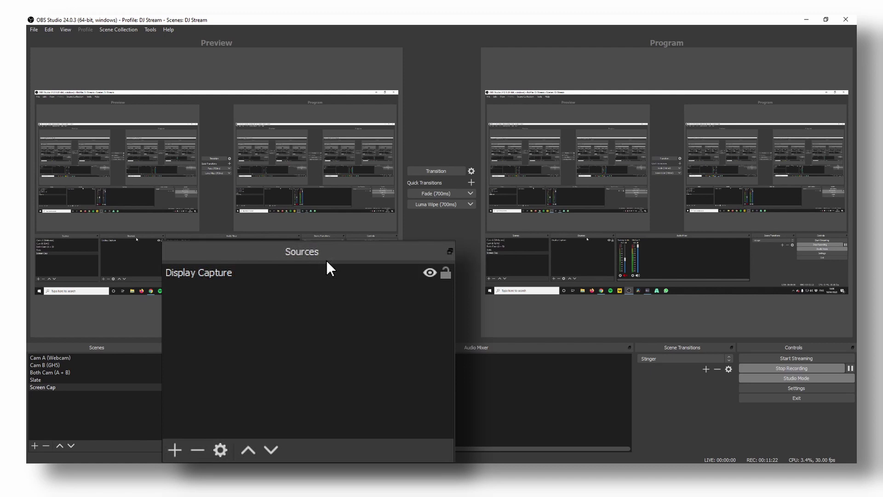
Open the Add Source menu for the Both Cam (A + B) scene.
click(174, 450)
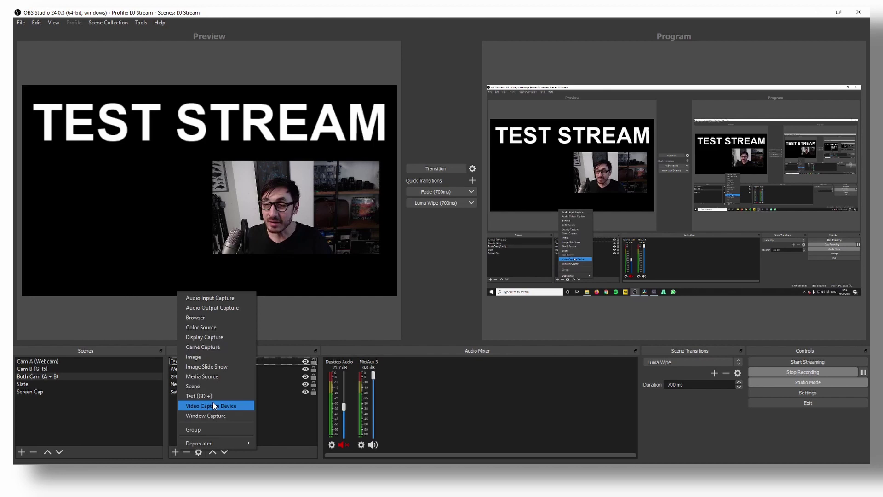
Add an Audio Input Capture source named 'Saffire 2' using the Saffire Audio device.
click(190, 298)
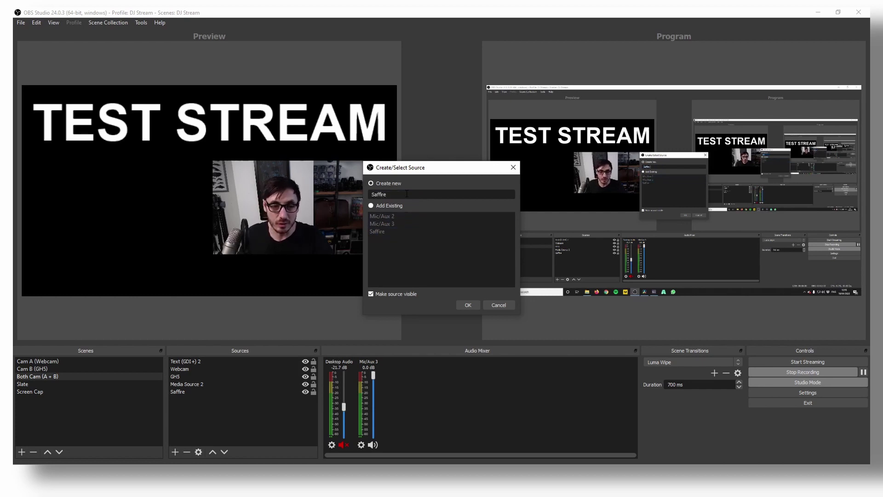
text(Saffire 2)
click(466, 305)
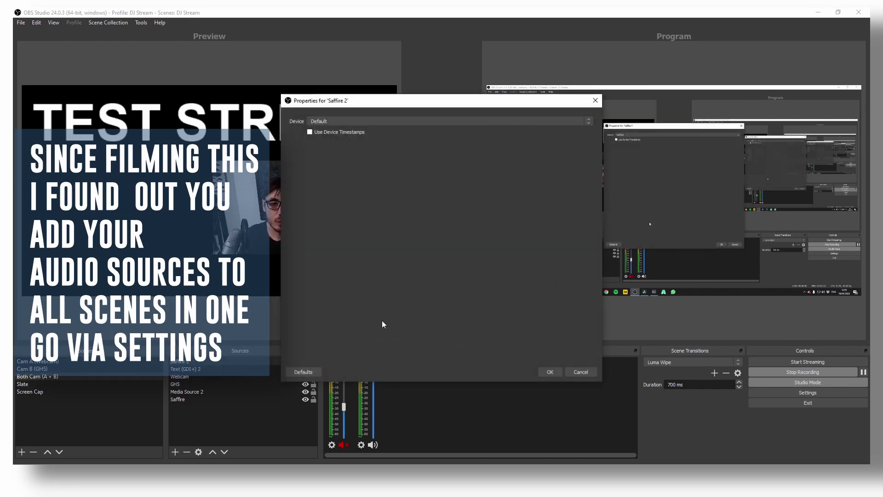
click(341, 119)
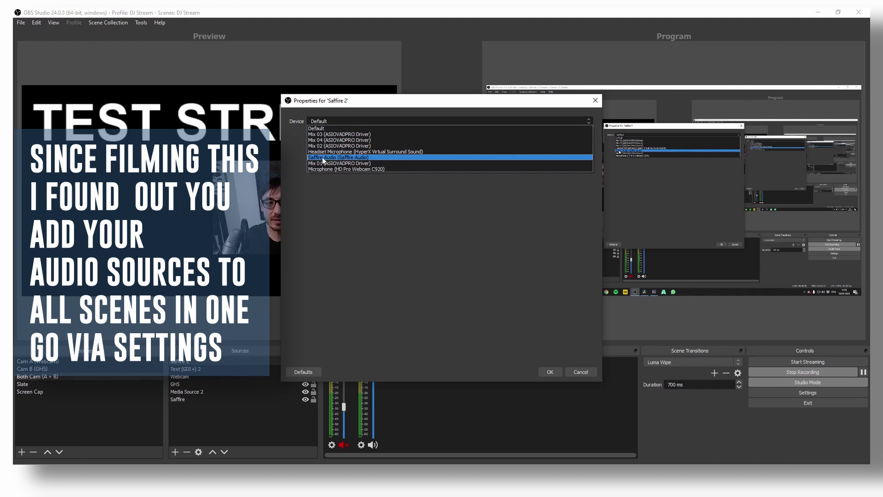
click(342, 158)
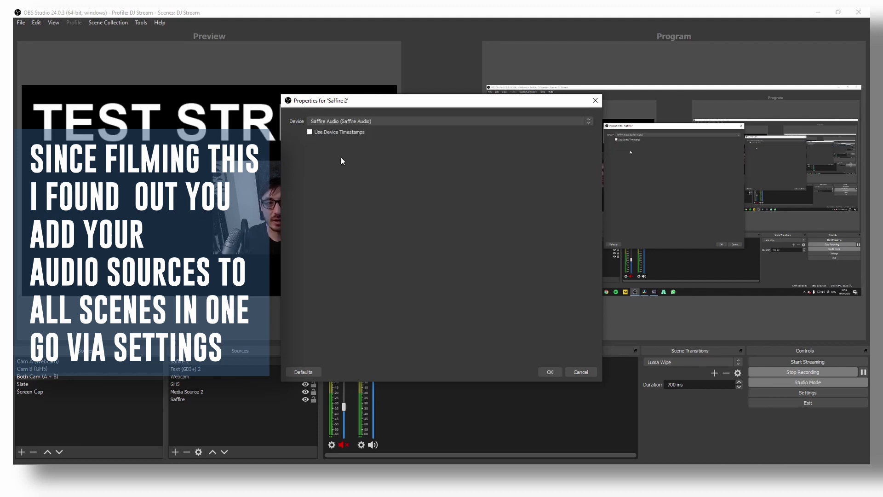
click(549, 373)
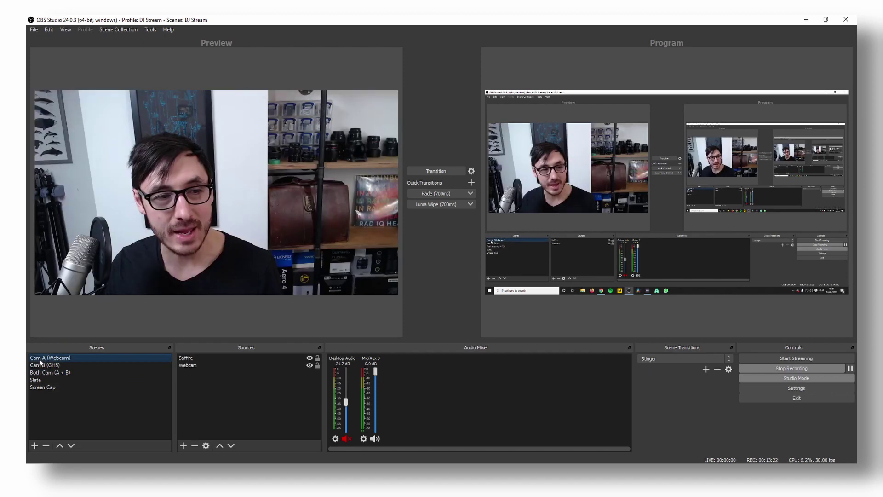
Switch through the Cam B (GH5), Both Cam (A + B), Slate and Screen Cap scenes.
click(43, 366)
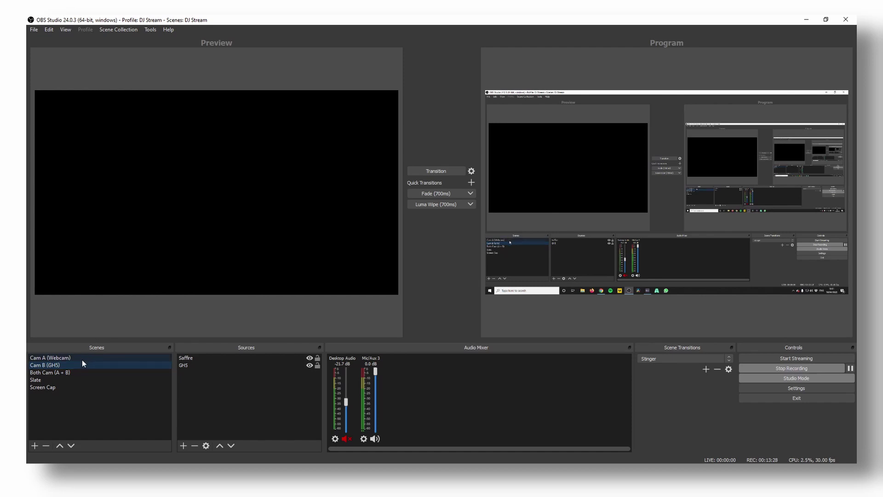
click(52, 374)
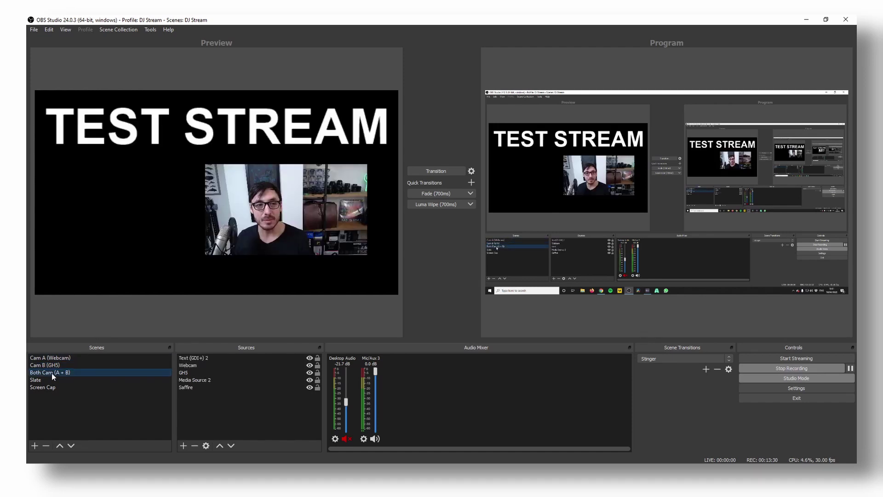
click(38, 380)
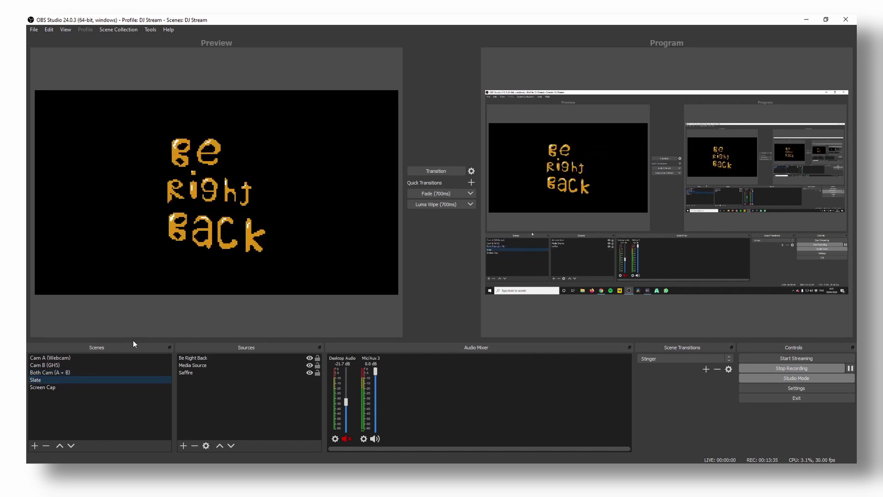
click(46, 387)
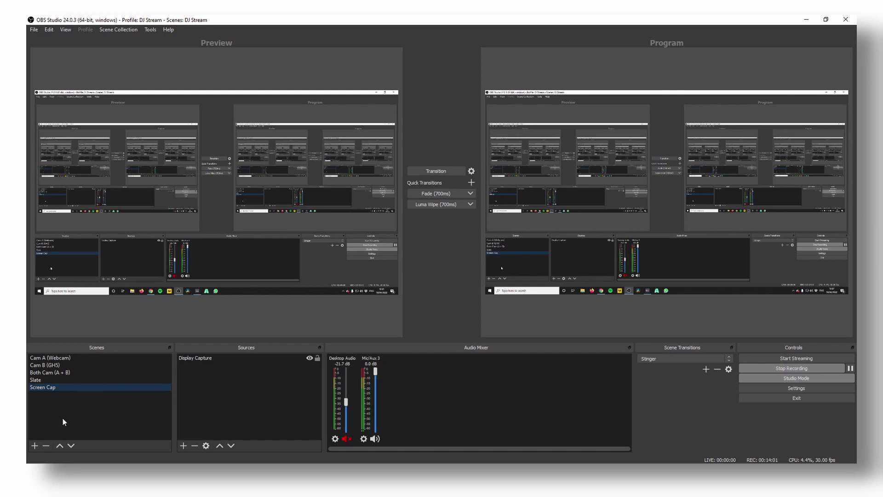
click(51, 374)
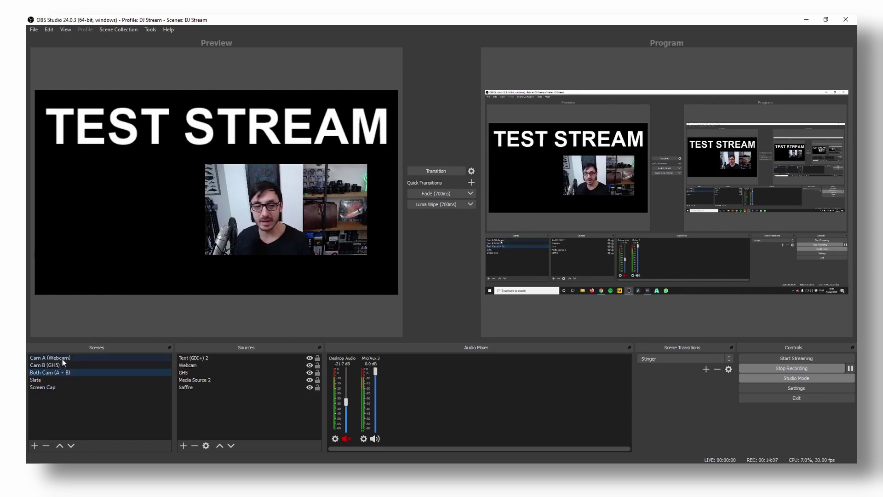
click(192, 359)
click(185, 387)
click(188, 360)
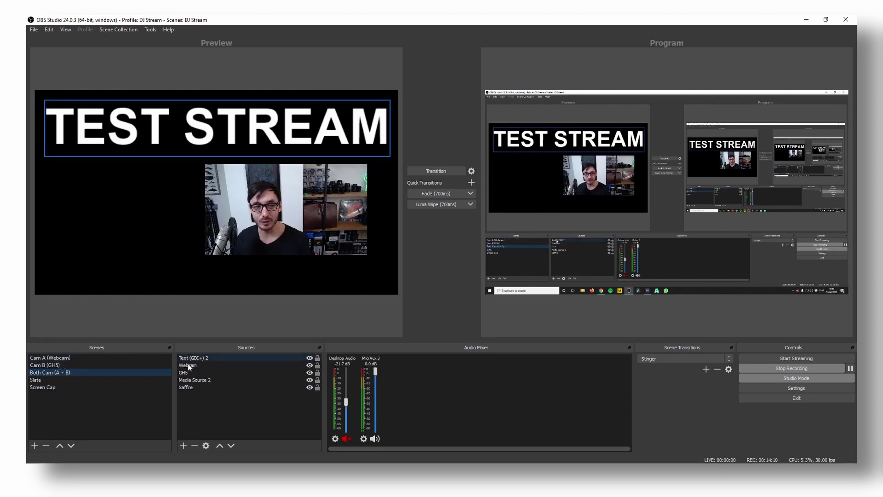
click(183, 389)
click(184, 387)
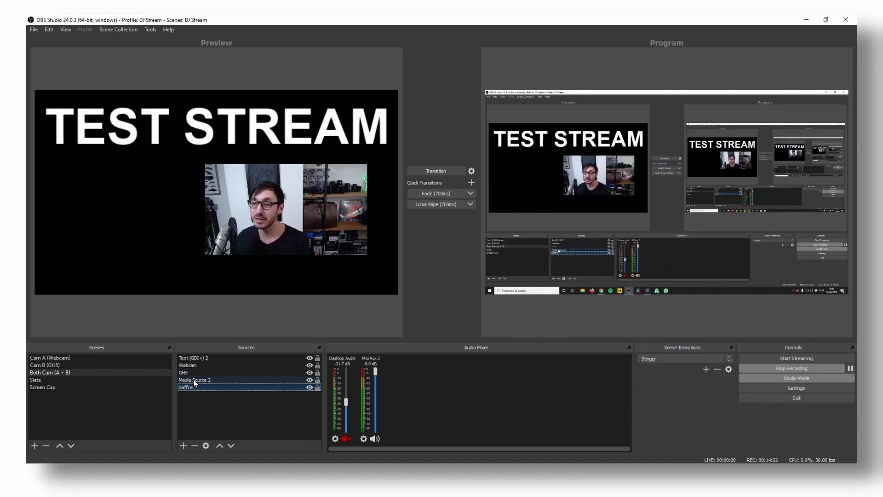
click(194, 380)
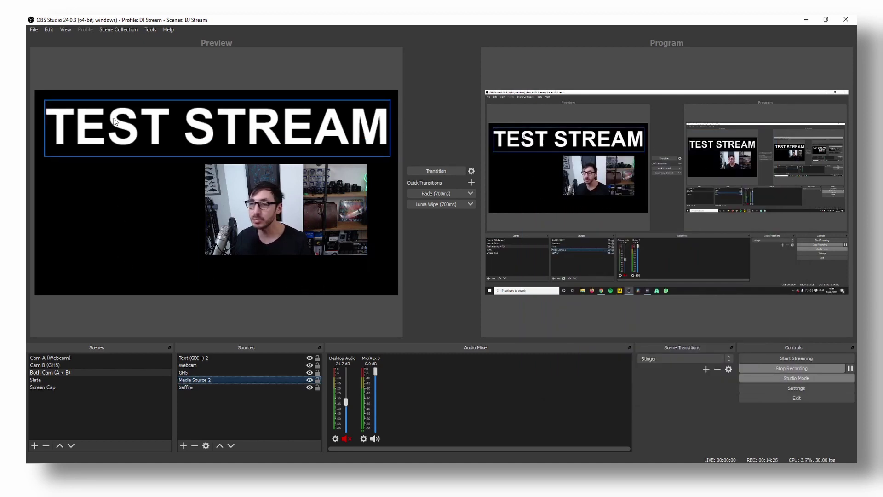
click(183, 373)
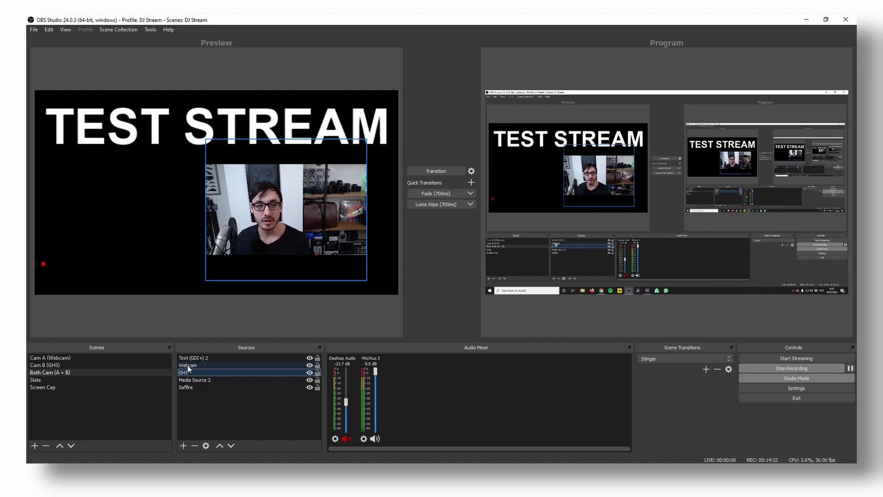
click(233, 208)
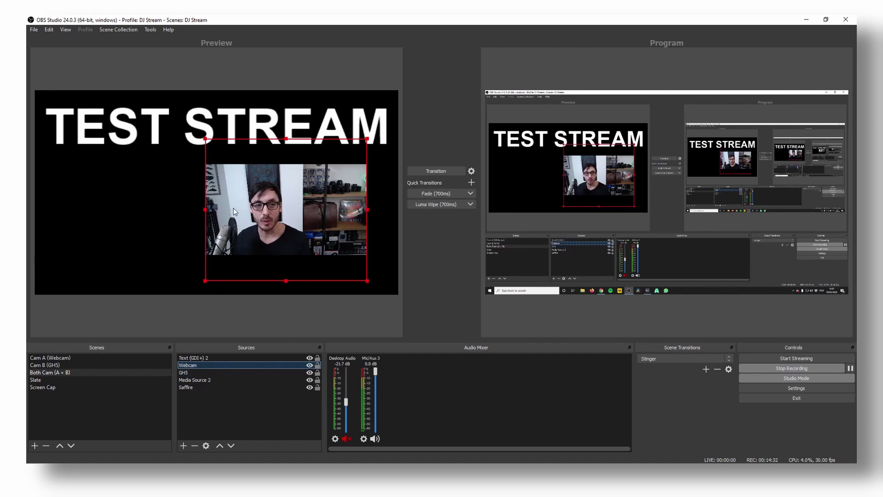
click(197, 358)
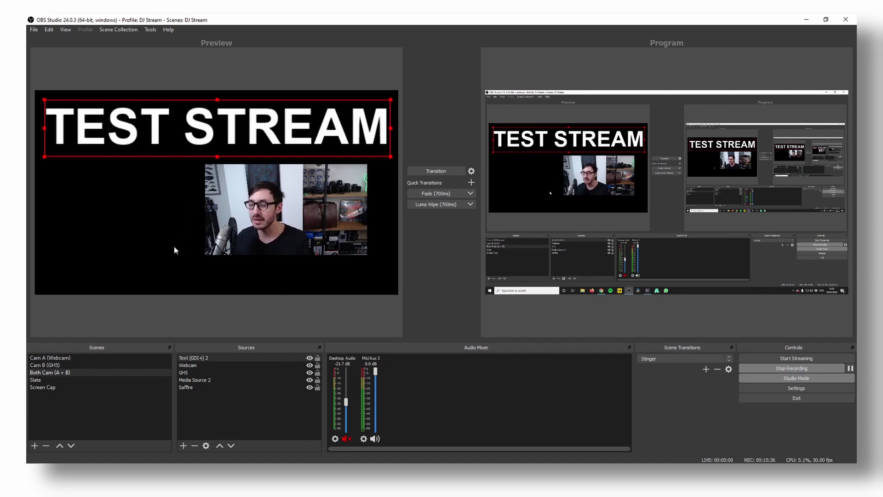
click(43, 387)
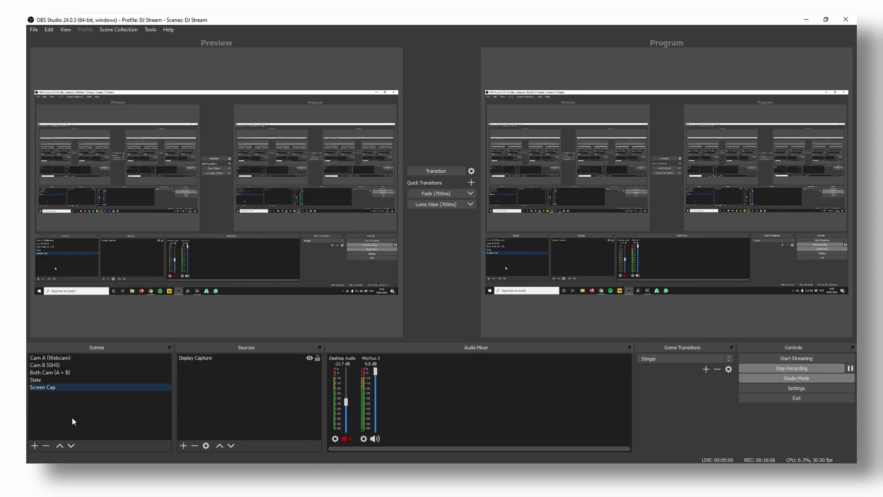
click(37, 380)
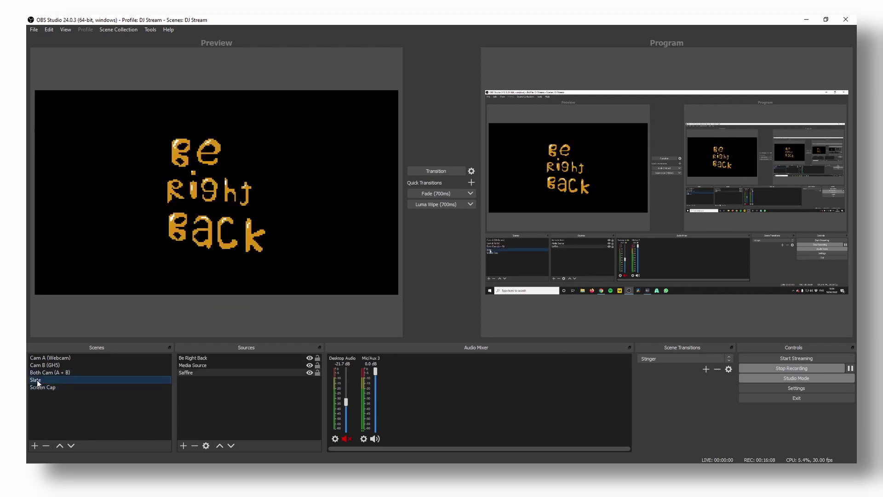
Select the Media Source and then the Be Right Back source in the Slate scene.
click(192, 364)
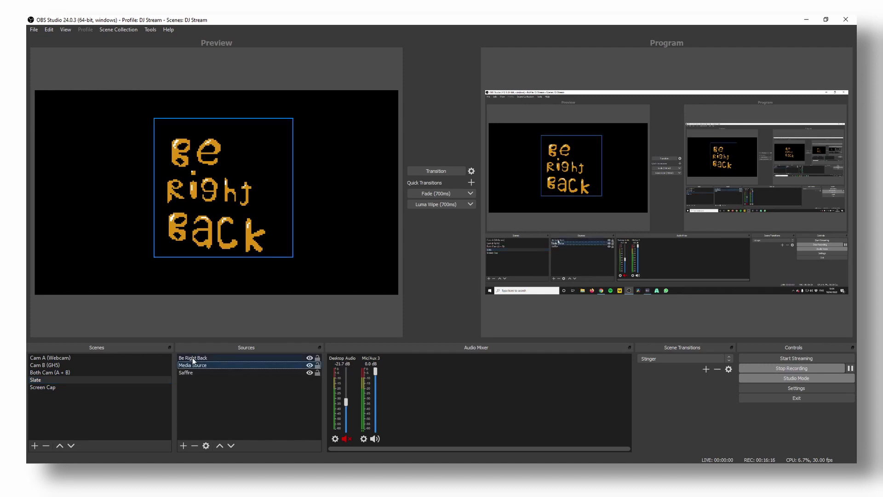
click(193, 357)
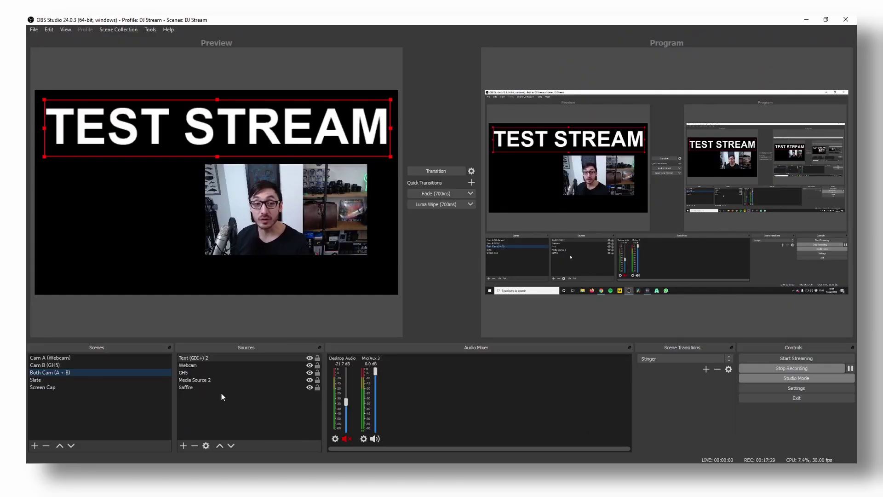
Shuffle the Text (GDI+) 2 title down and back to the top layer, then nudge the webcam right.
click(189, 358)
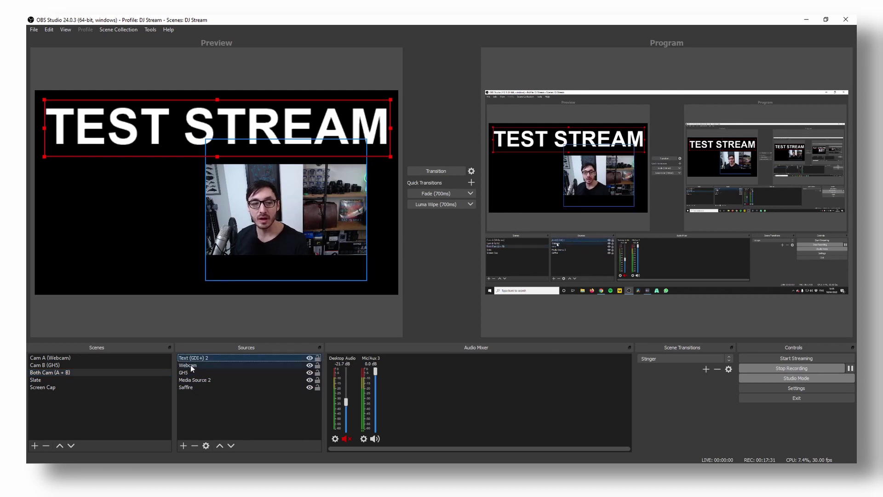
click(230, 446)
click(228, 446)
click(227, 446)
click(222, 446)
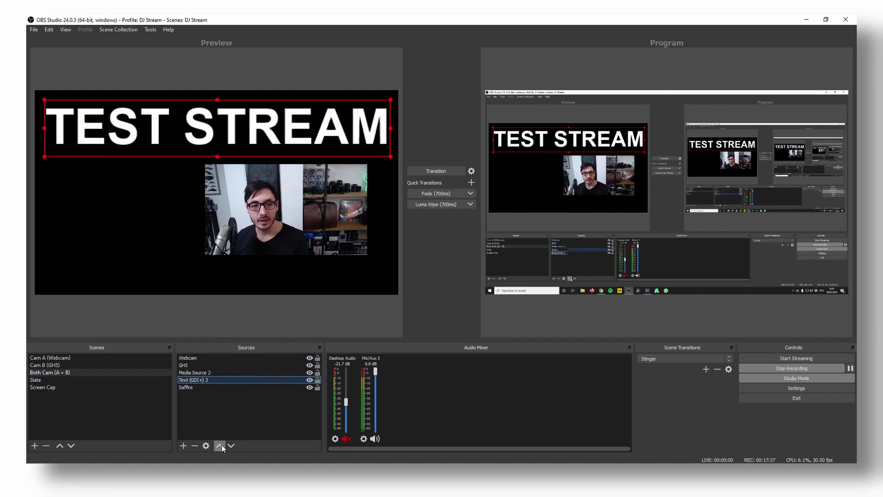
click(222, 446)
click(222, 445)
drag(275, 213, 294, 216)
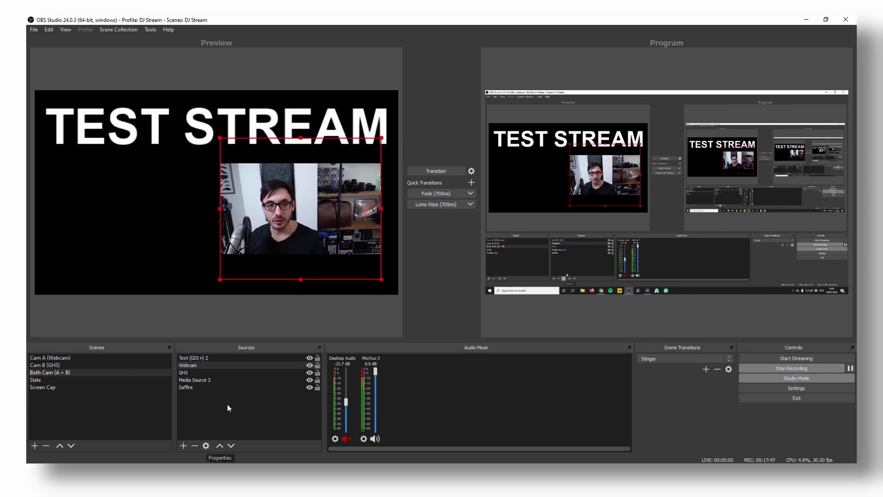
Lower the Webcam's Camera Control exposure to -6 through its video configuration settings.
click(207, 446)
scroll(413, 288, down, 3)
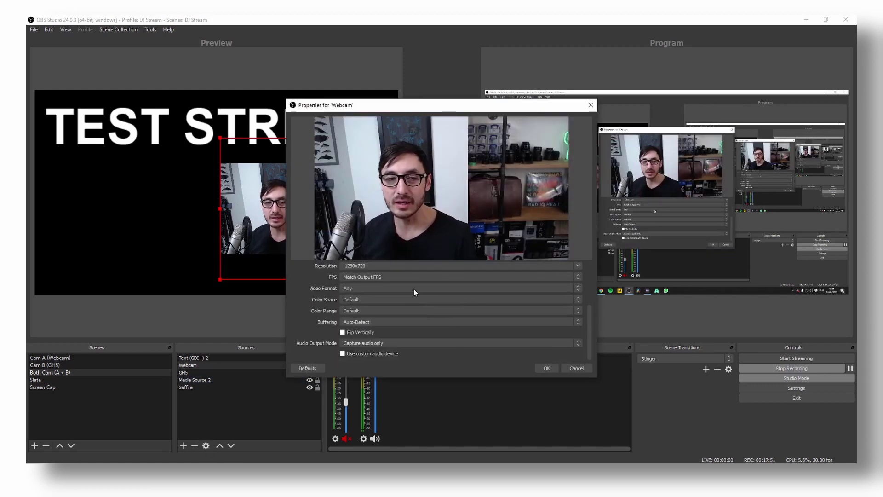
scroll(413, 288, up, 3)
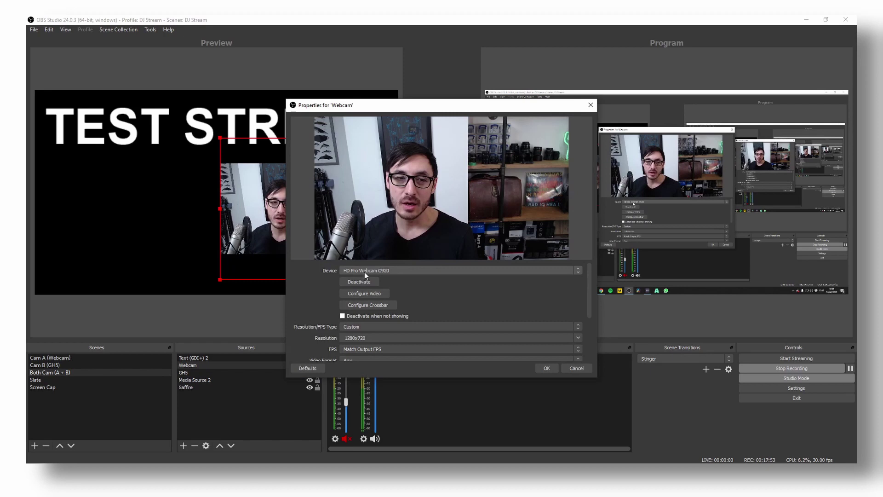
click(366, 293)
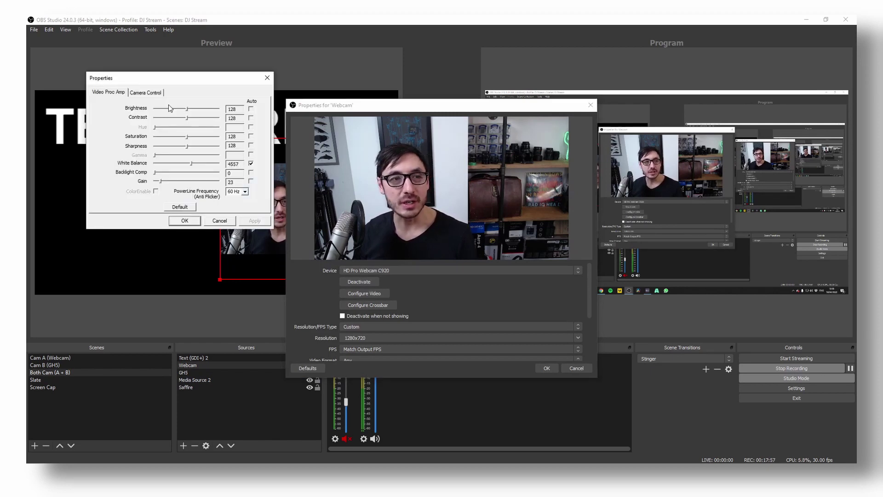
click(145, 92)
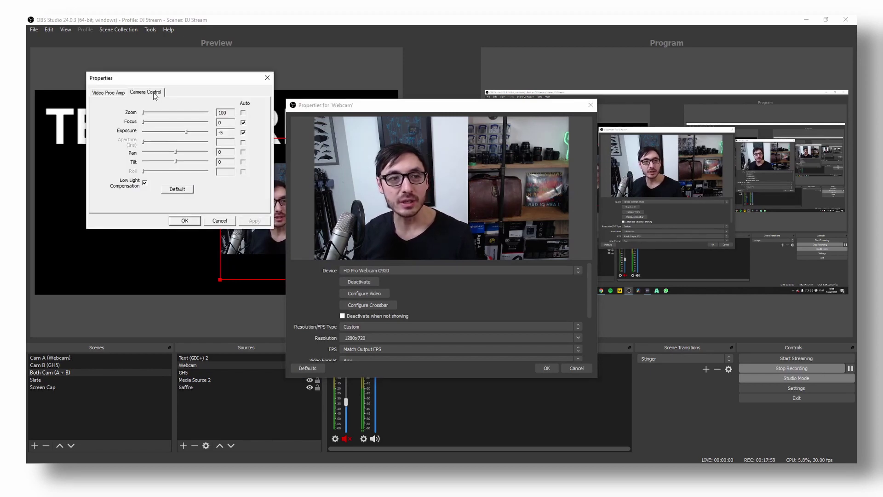
click(195, 133)
drag(195, 133, 180, 133)
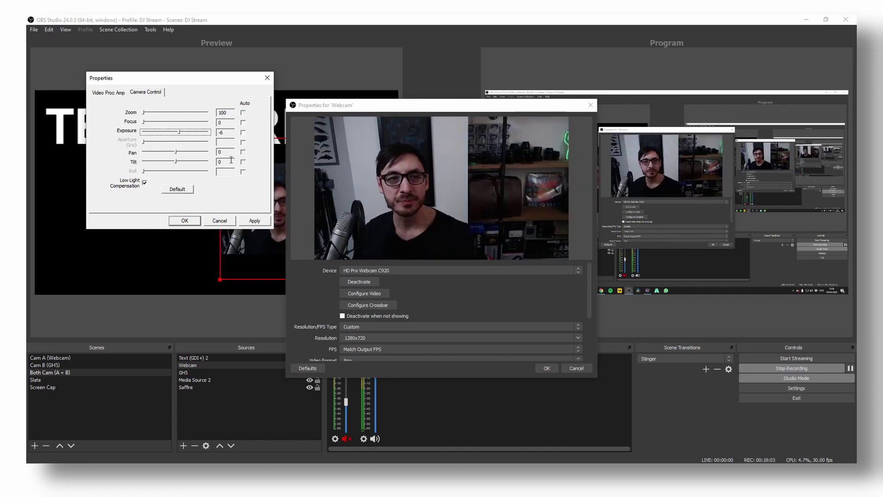
click(185, 220)
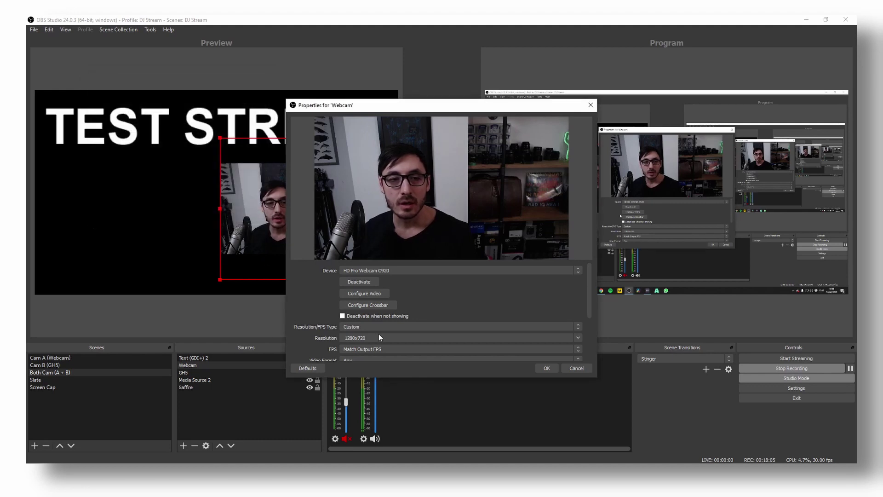
scroll(379, 333, down, 3)
scroll(387, 315, up, 3)
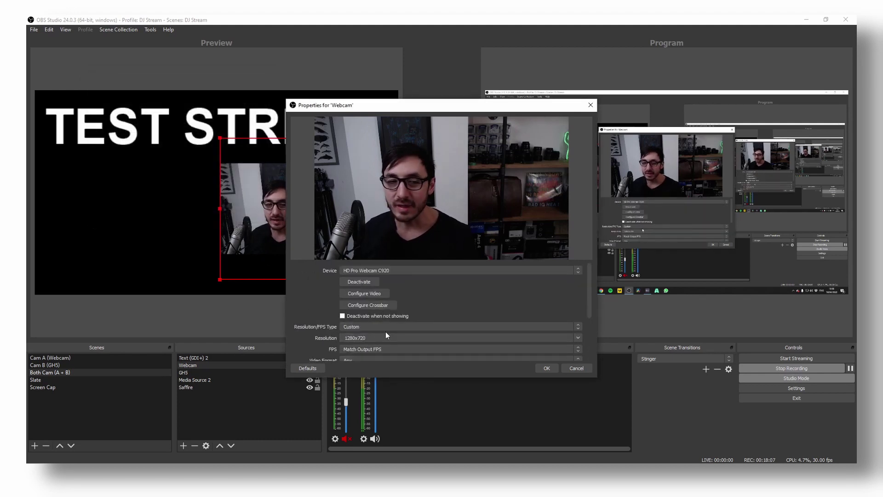
scroll(386, 332, down, 3)
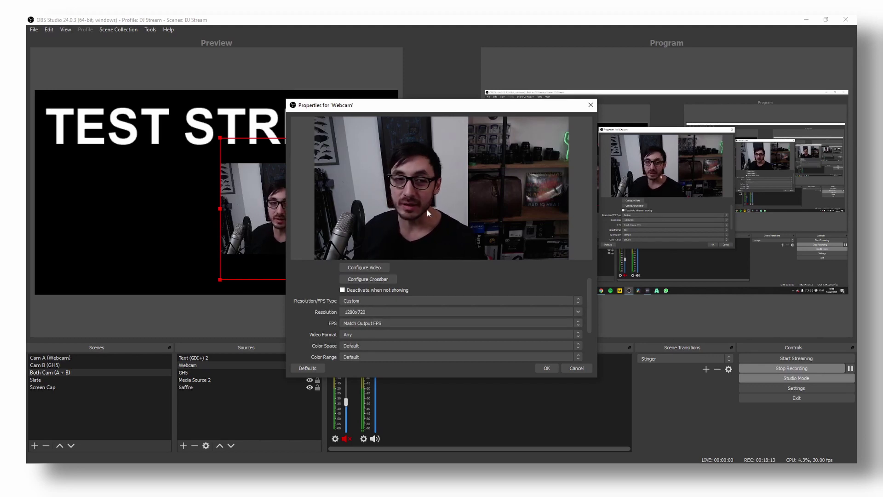
Cancel Webcam Properties, look through the Webcam's effect filter options, then close Filters.
click(583, 367)
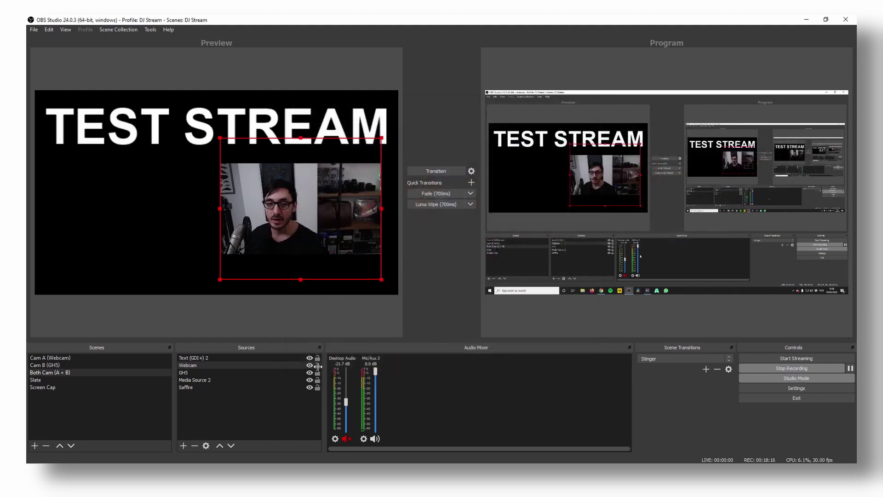
right_click(308, 216)
click(331, 292)
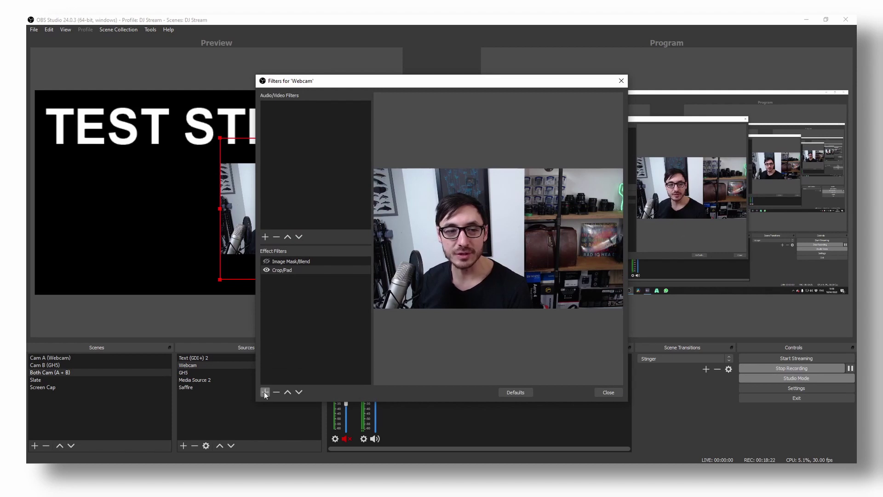
click(265, 392)
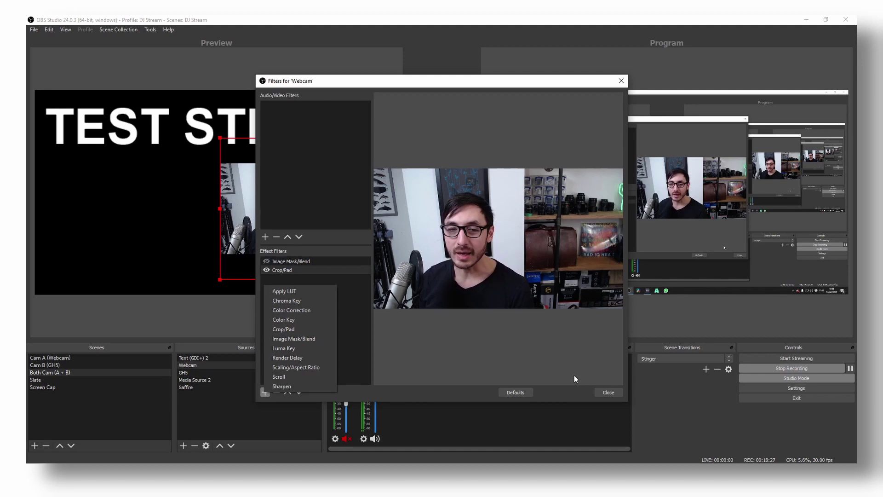
click(603, 391)
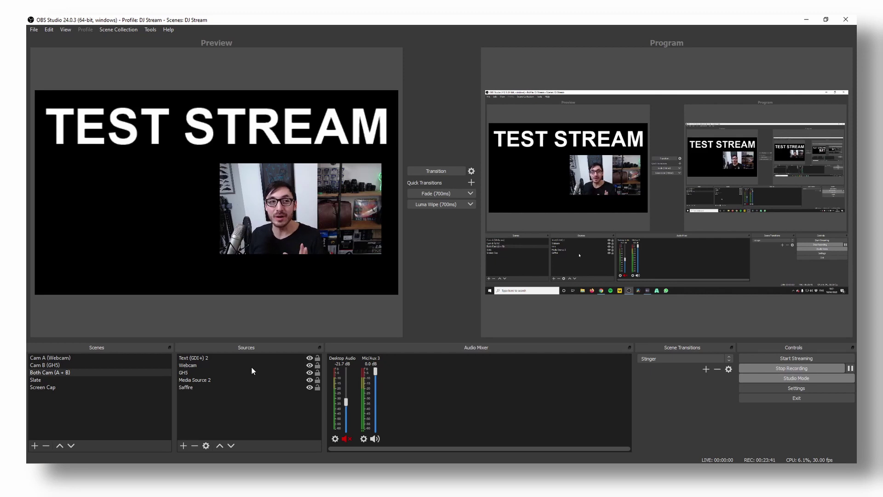
click(119, 29)
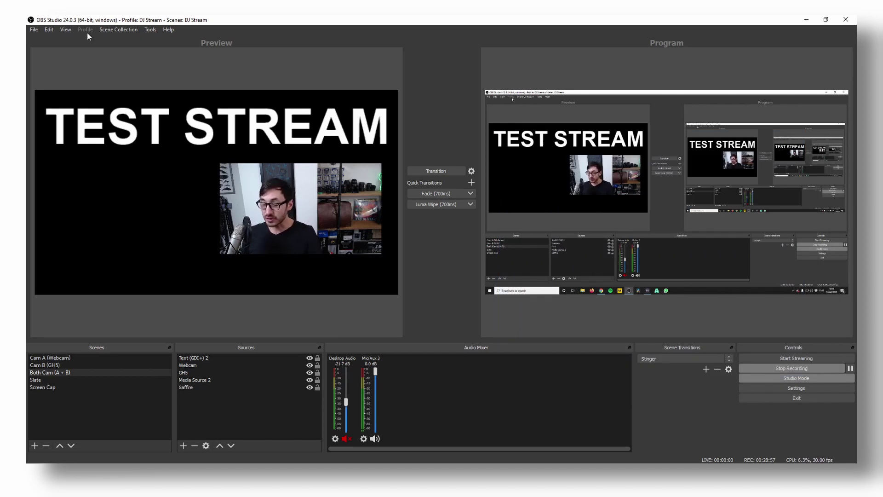
click(762, 387)
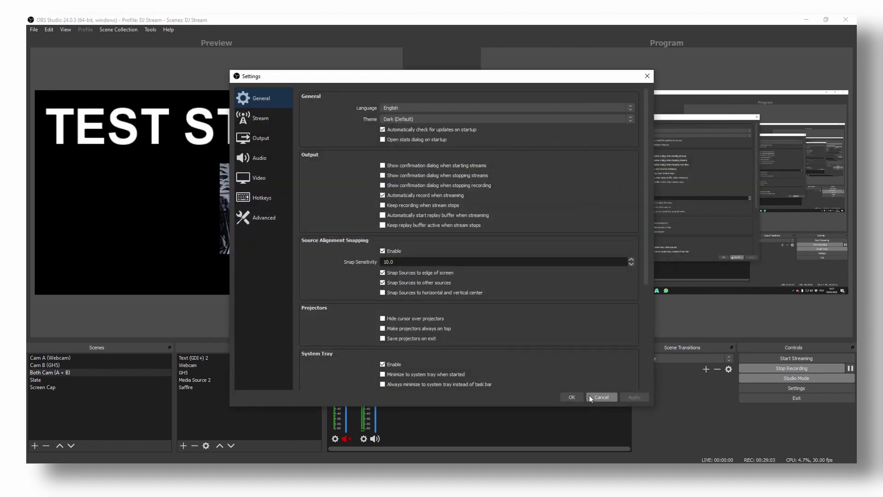
click(601, 396)
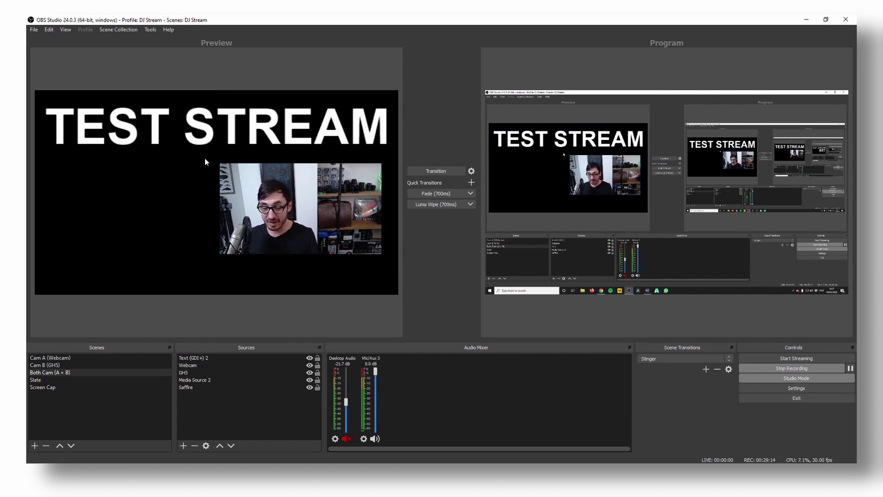
click(115, 29)
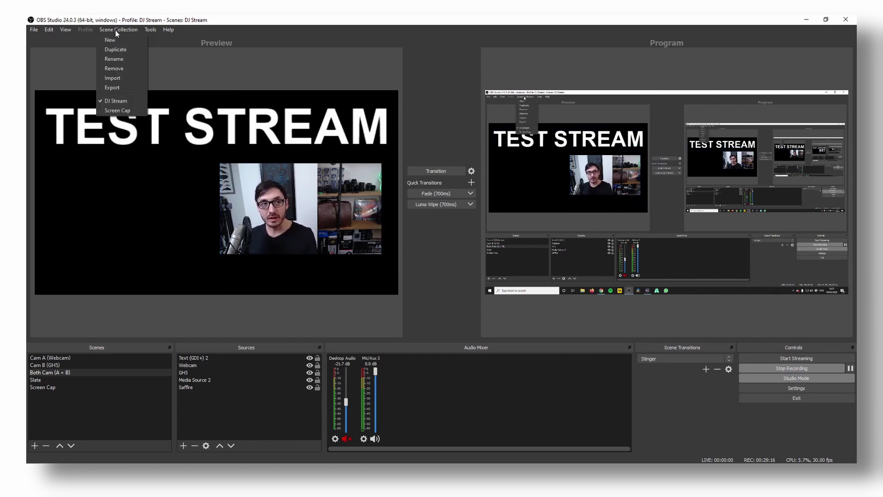
click(127, 89)
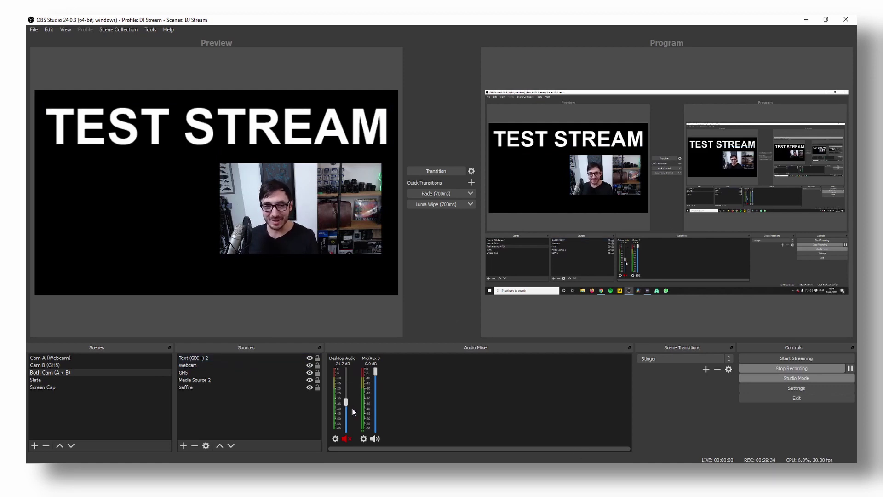
Switch the audio mixer to horizontal layout, then back to vertical faders.
right_click(434, 391)
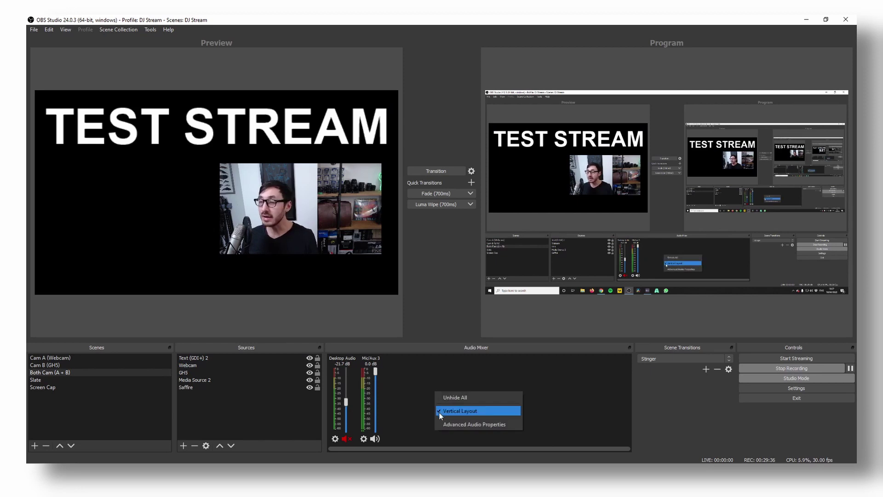
click(440, 411)
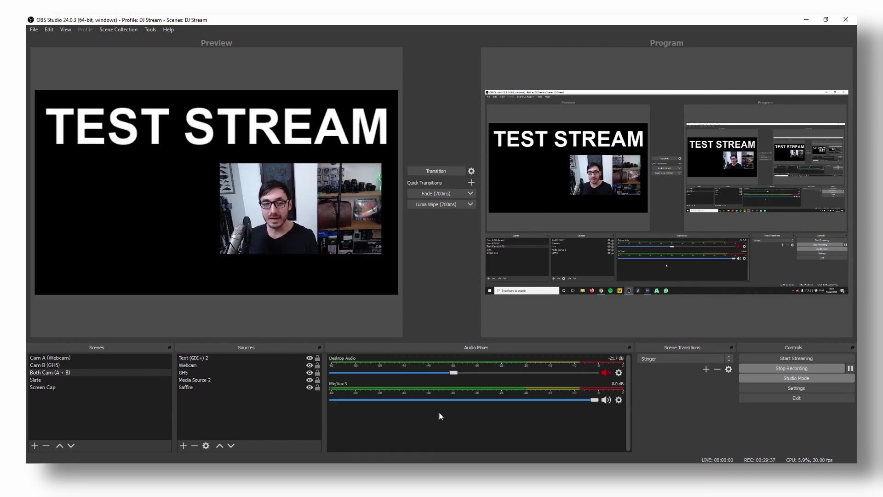
right_click(466, 387)
click(493, 345)
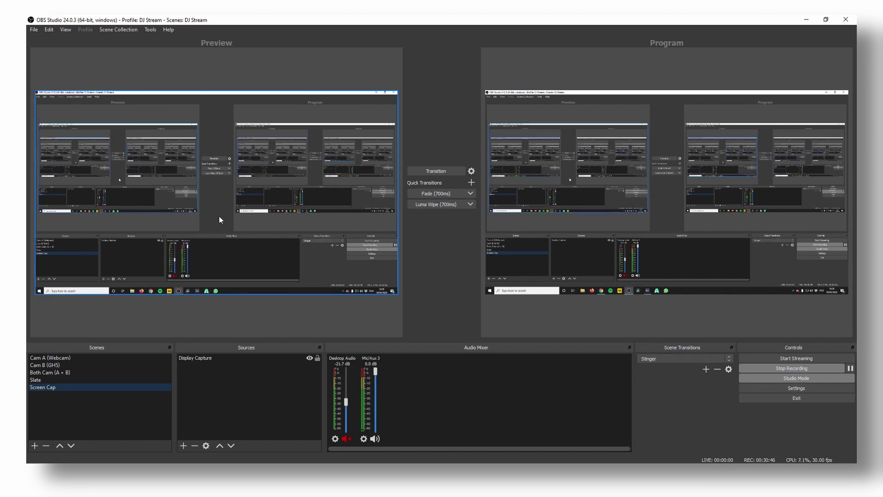
Preview Cam A, Cam B (GHS), Both Cam, Slate and Screen Cap, then return to Cam A.
click(51, 357)
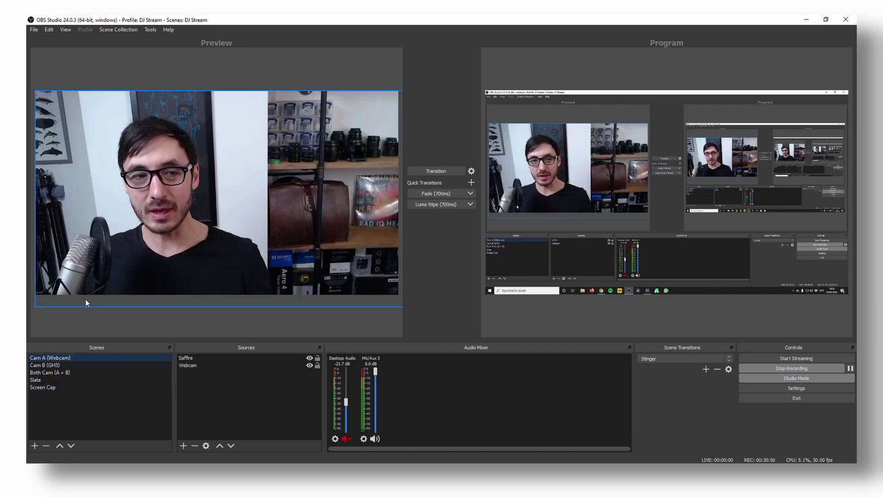
click(54, 365)
click(49, 372)
click(43, 378)
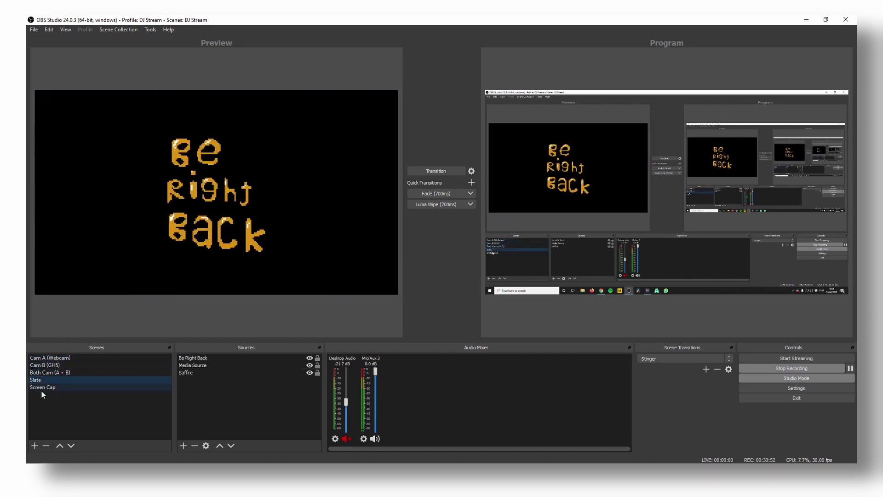
click(42, 386)
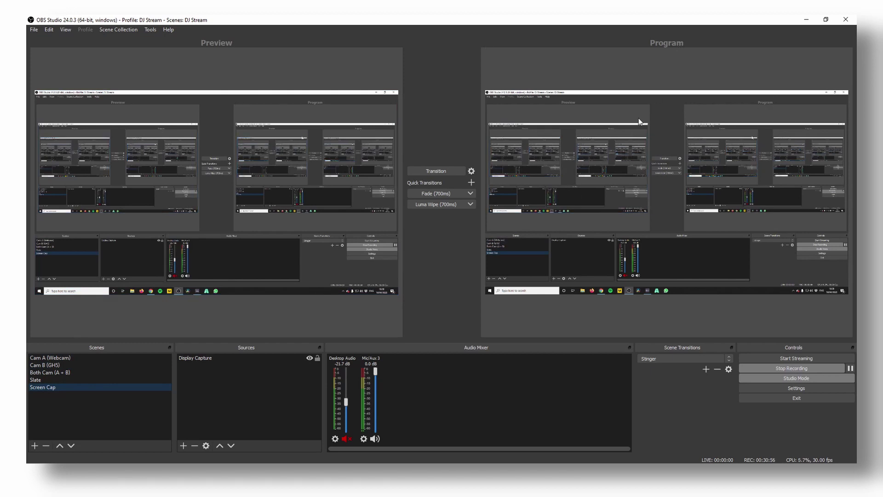
click(62, 358)
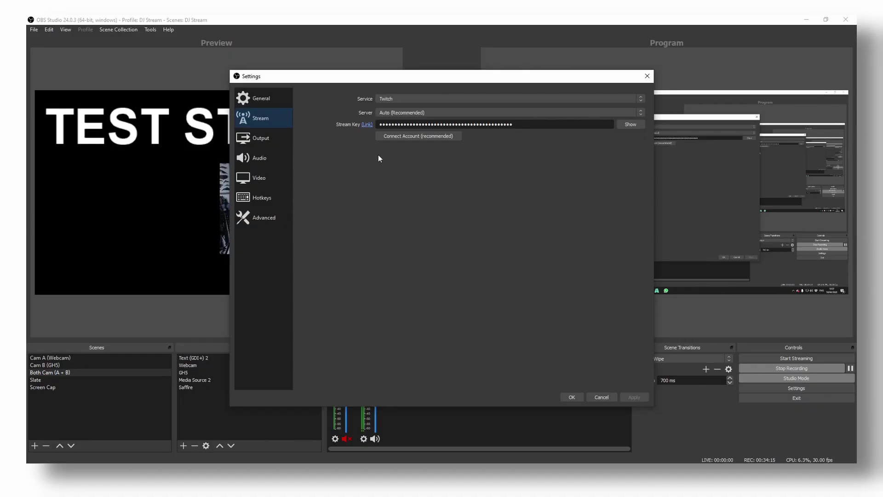
Connect the Twitch account in Stream settings, then view the streaming service list.
click(405, 136)
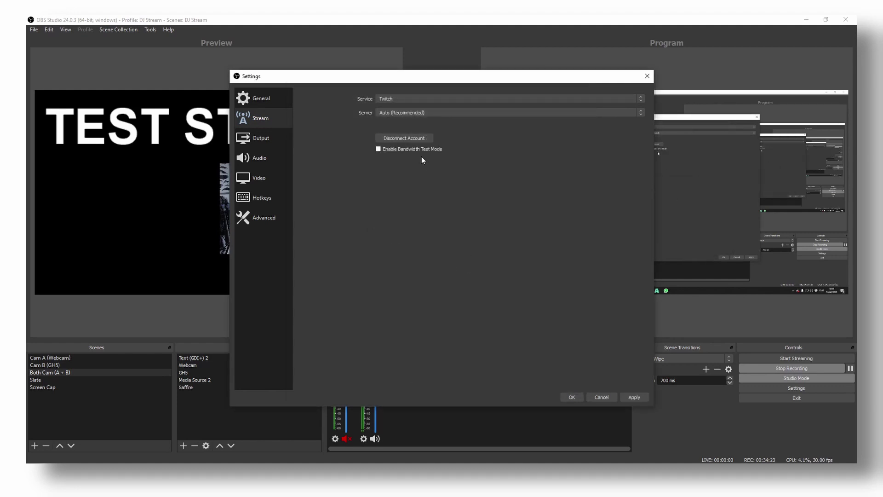
click(400, 99)
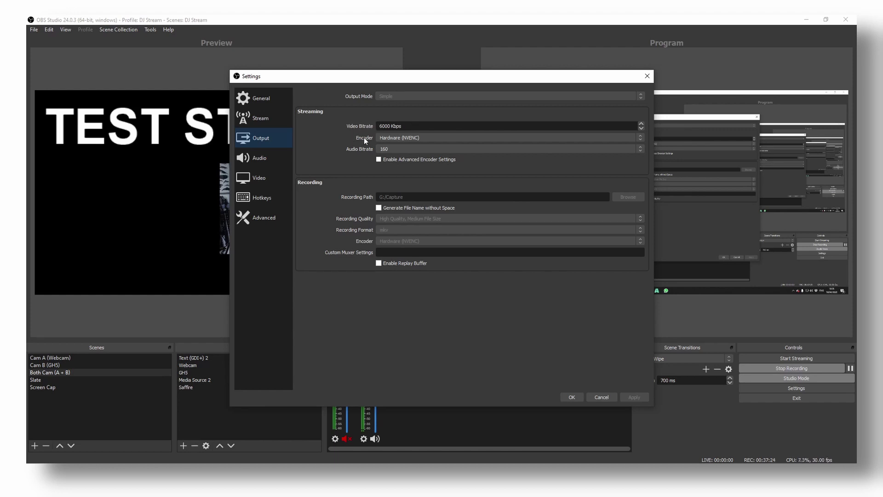
Keep the Hardware (NVENC) encoder, and try 224 audio bitrate before restoring 160.
click(402, 139)
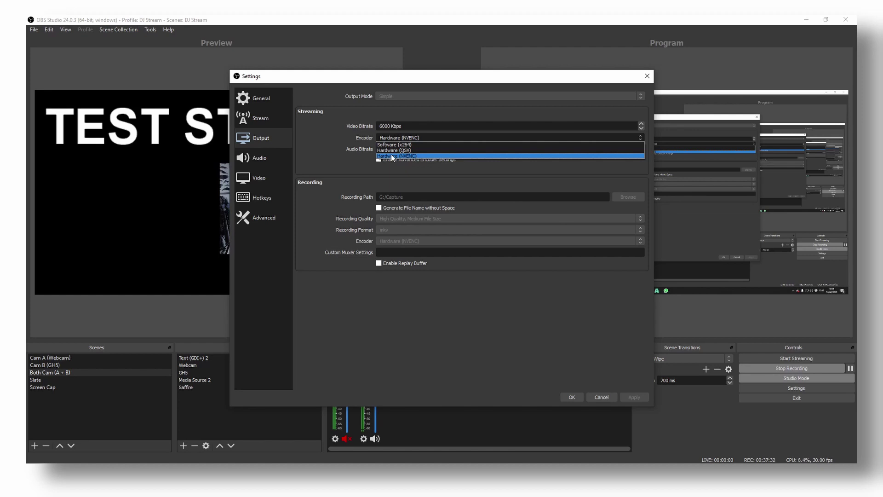
click(390, 155)
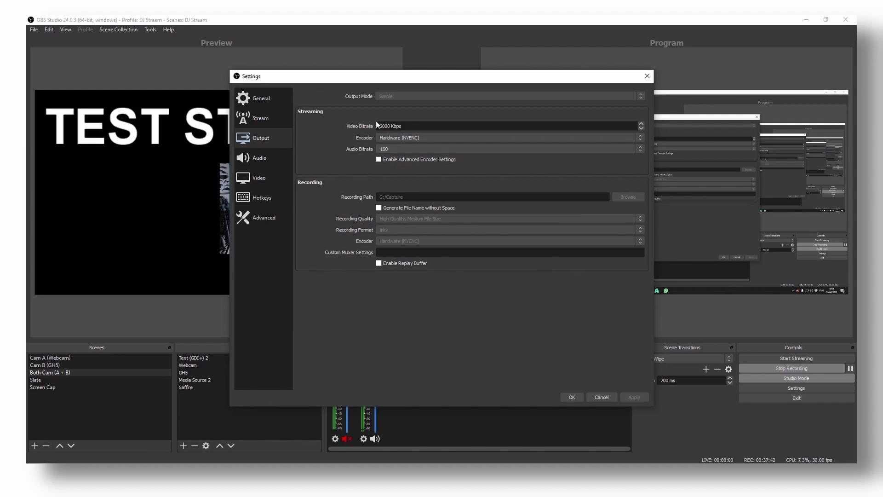
click(396, 148)
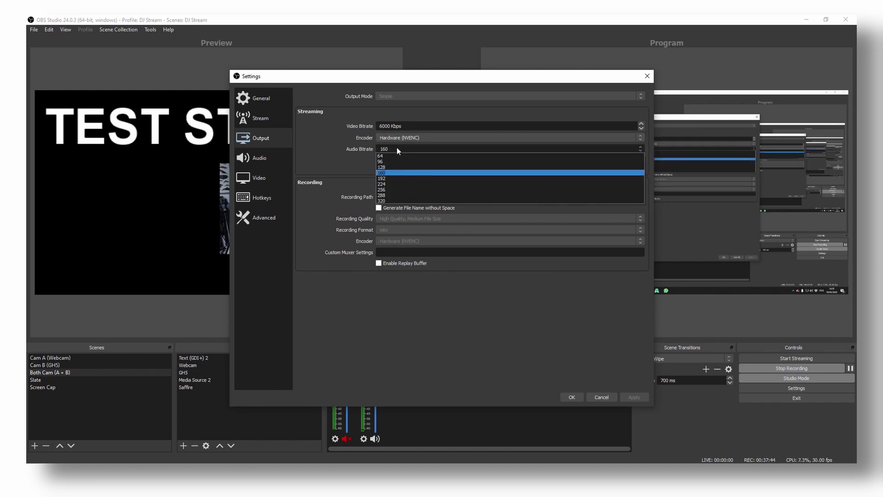
click(388, 184)
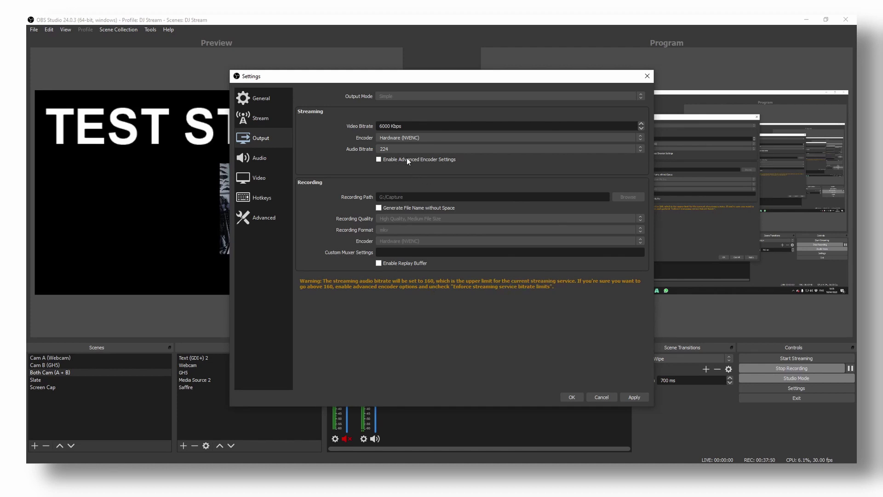
click(394, 147)
click(391, 173)
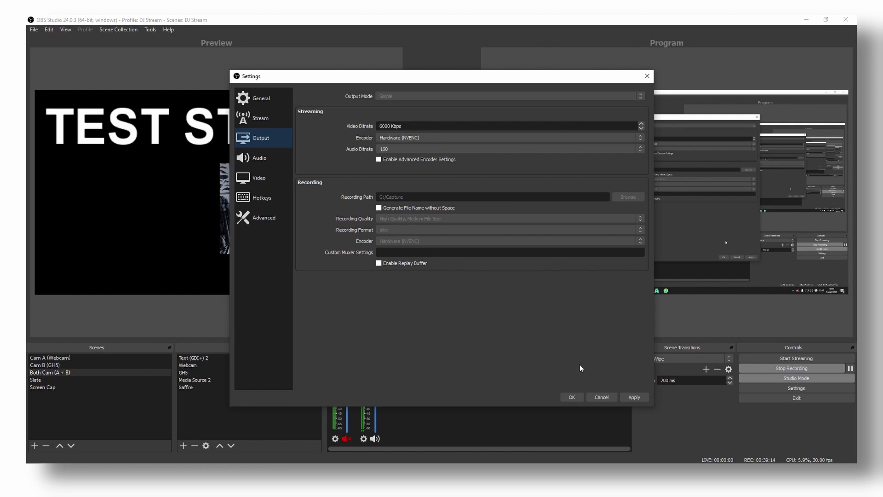
Cancel Settings and open Remux Recordings to browse for a recording.
click(602, 397)
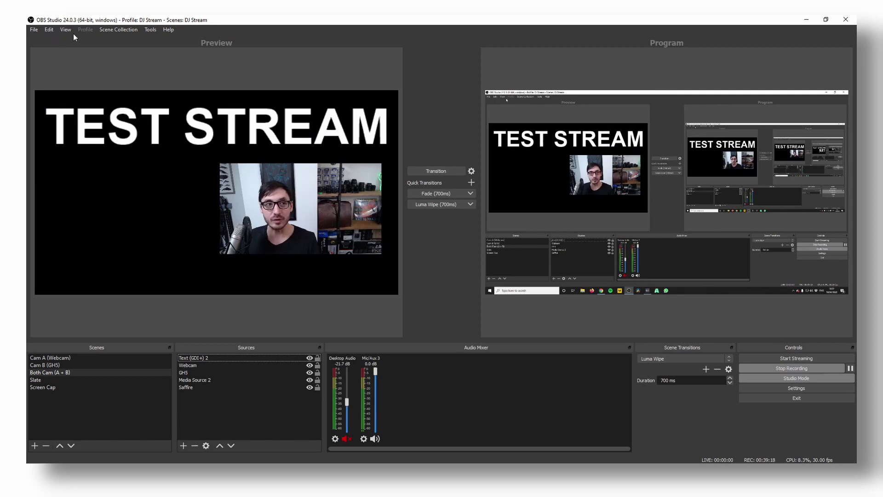
click(34, 30)
click(38, 48)
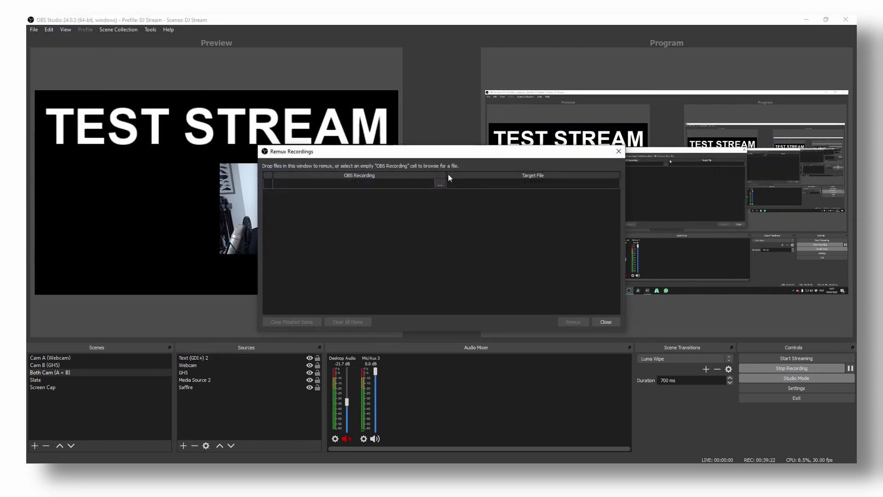
click(441, 184)
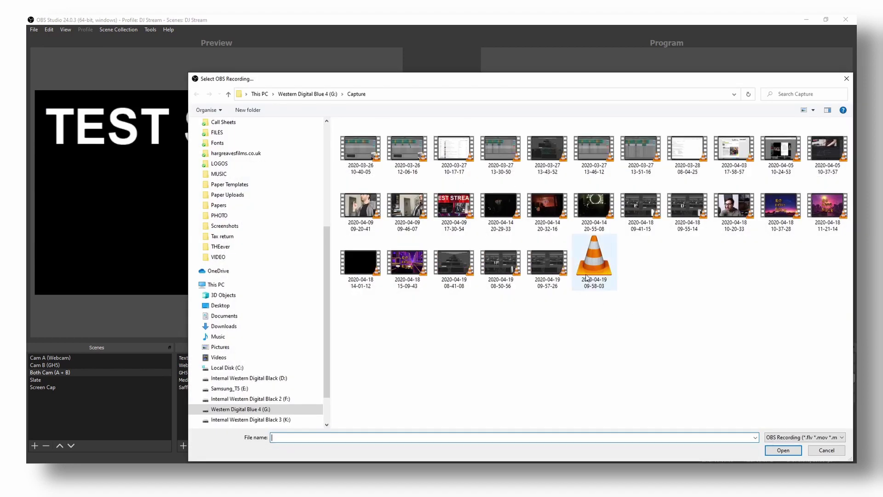
click(549, 268)
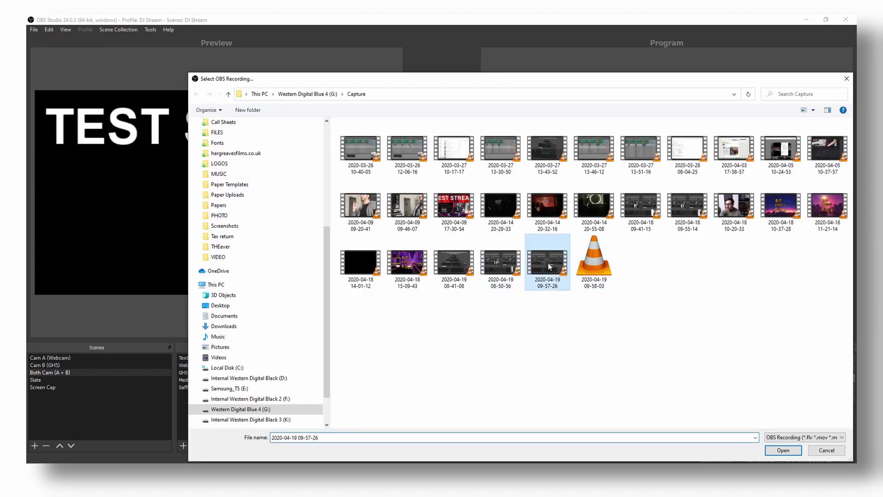
click(783, 450)
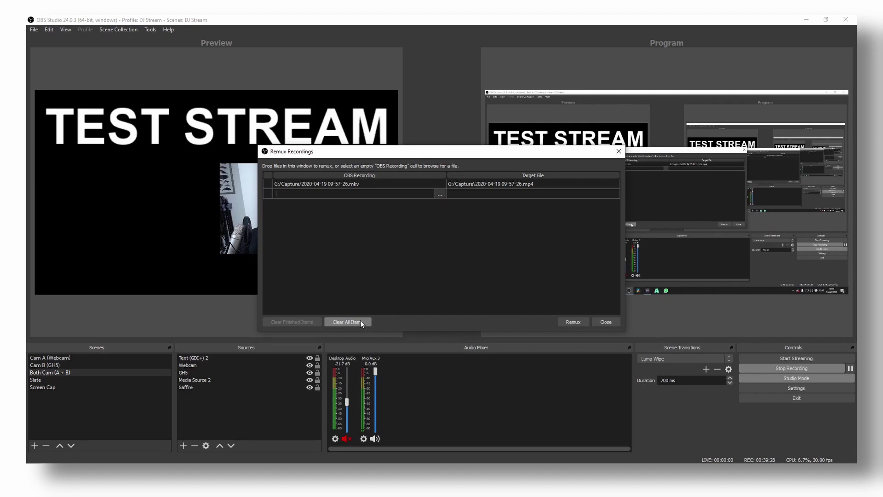
click(573, 320)
click(457, 256)
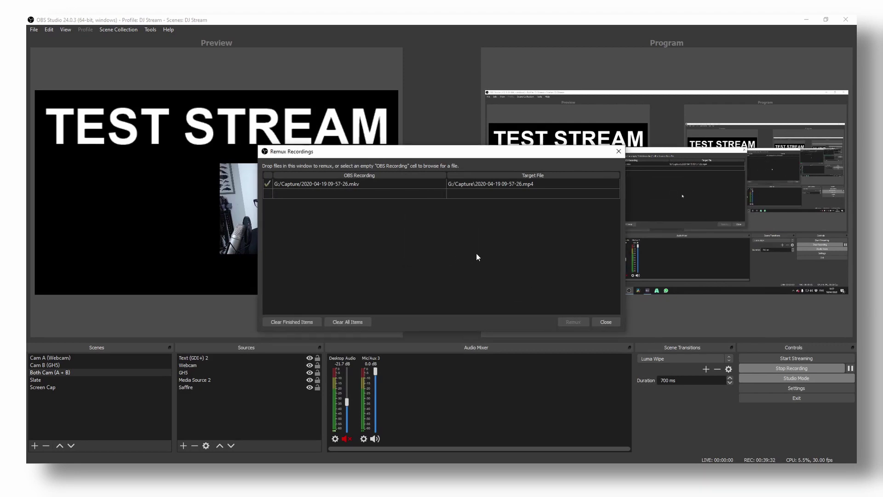
click(607, 322)
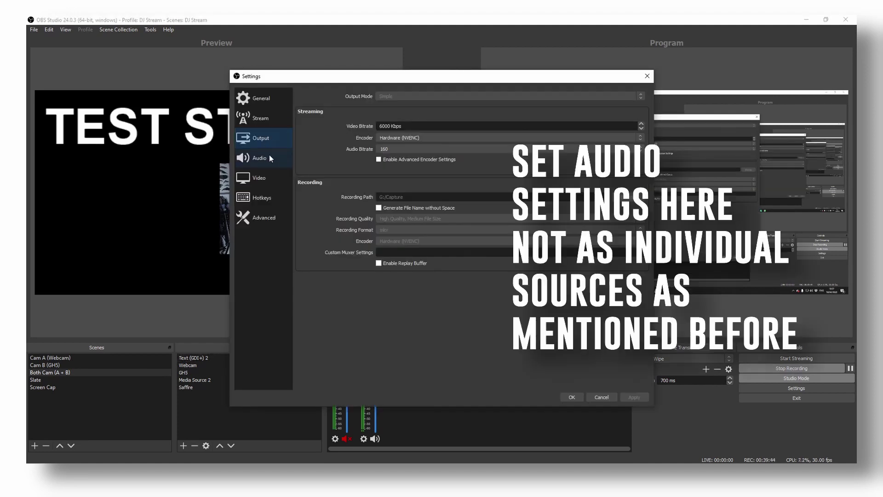
Review the Audio, Video, Hotkeys and Advanced settings pages in turn.
click(260, 158)
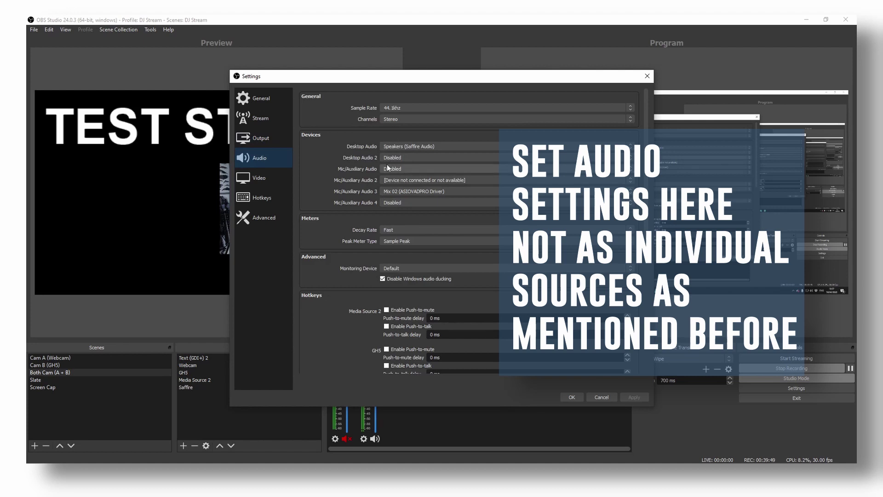
click(258, 178)
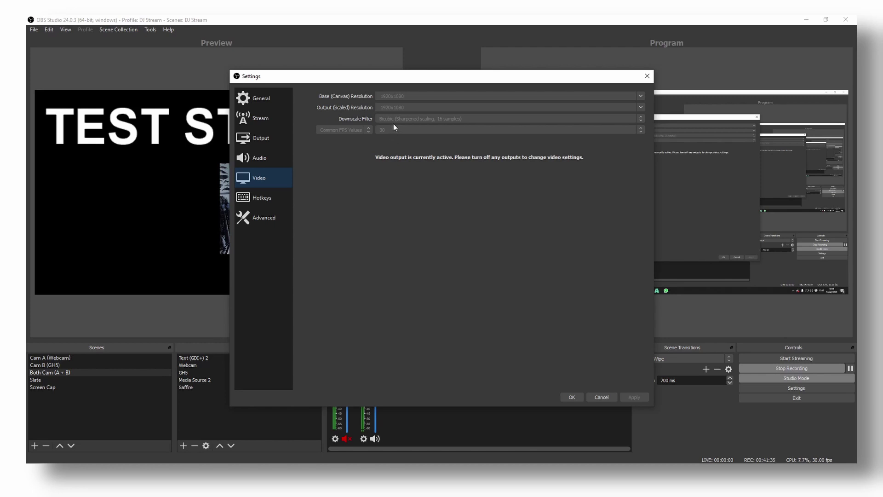
click(260, 198)
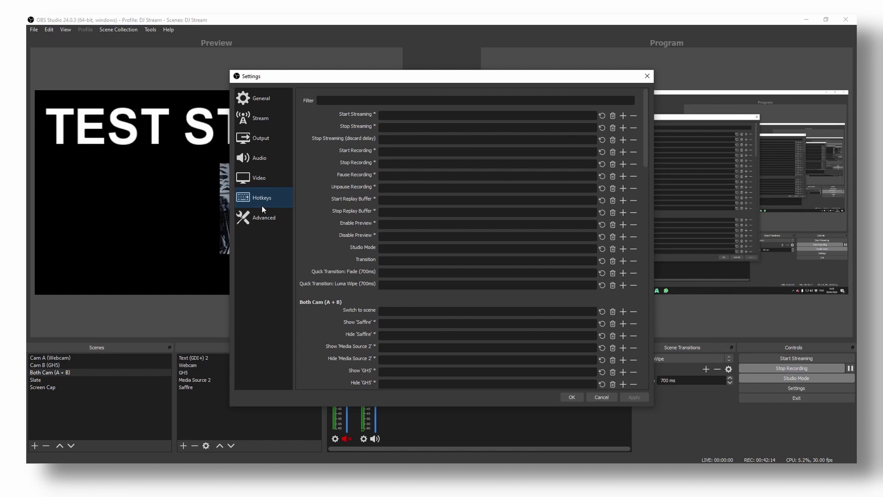
click(260, 219)
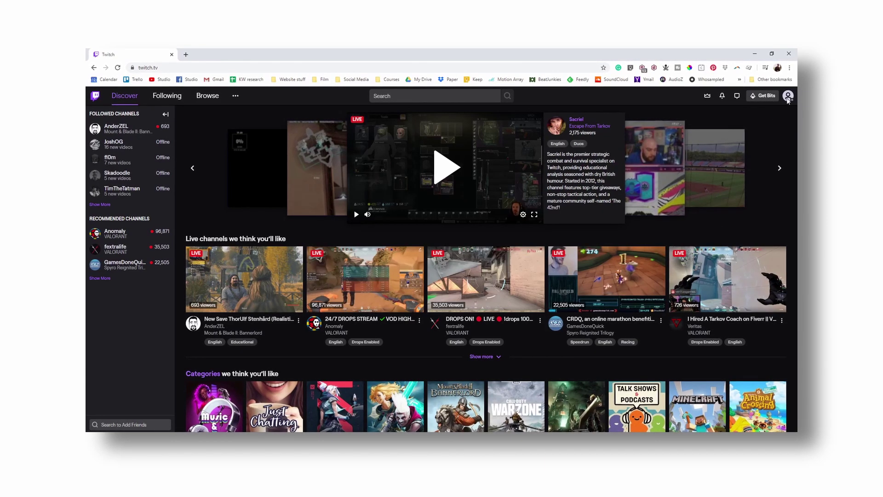
Open Twitch account Settings from the avatar menu and go to Channel and Videos.
click(789, 95)
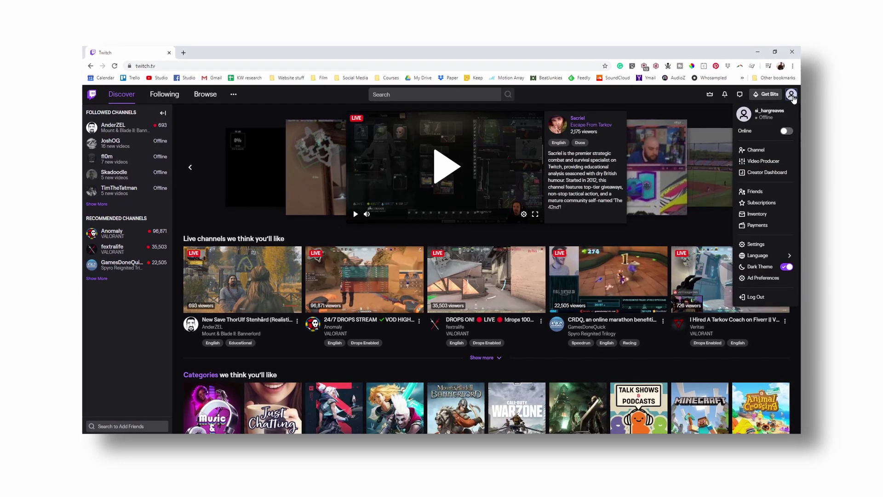
click(757, 244)
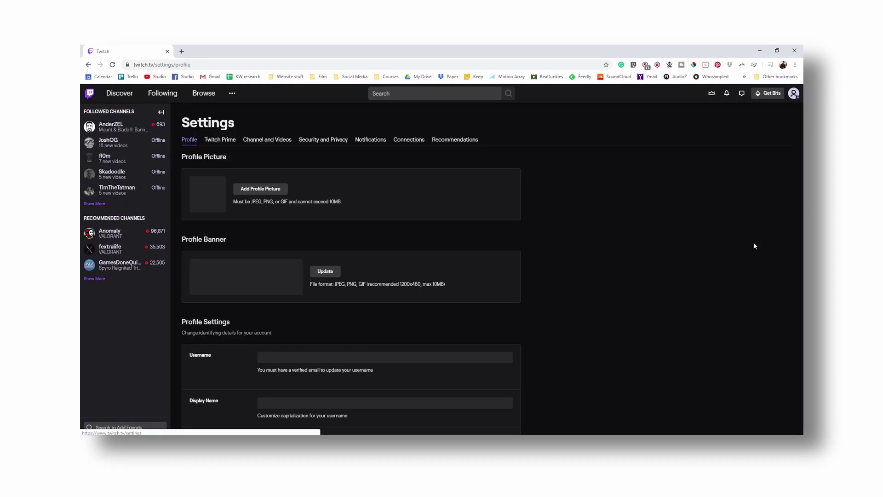
click(270, 143)
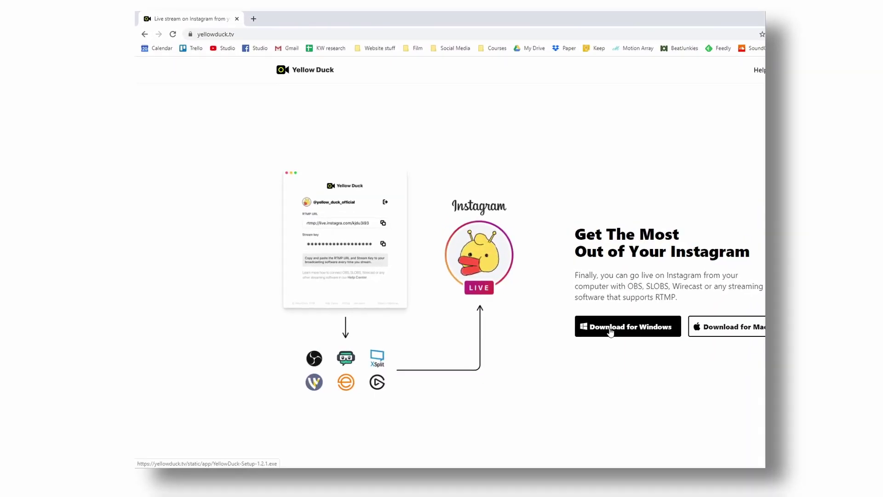
Download the Yellow Duck Windows installer, YellowDuck-Setup-1.2.1.exe, from yellowduck.tv.
click(609, 327)
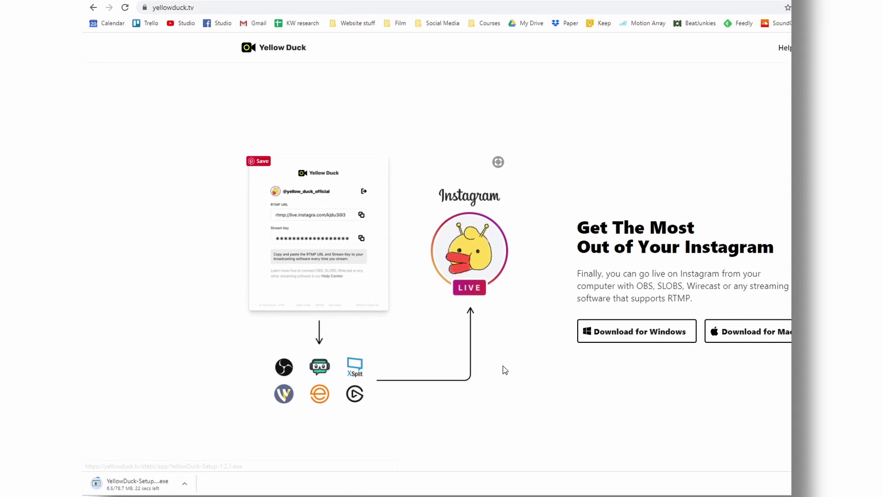